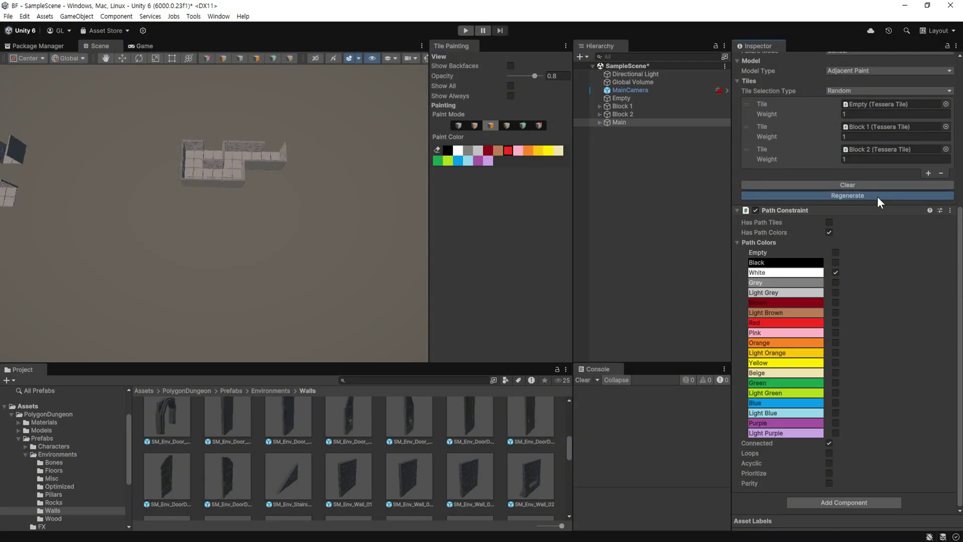
Regenerate the dungeon maze with the current settings and orbit the Scene view around it
click(877, 196)
mouse_move(395, 253)
alt+mouse_down()
mouse_move(360, 237)
mouse_move(356, 216)
alt+mouse_up()
alt+drag(243, 215, 221, 276)
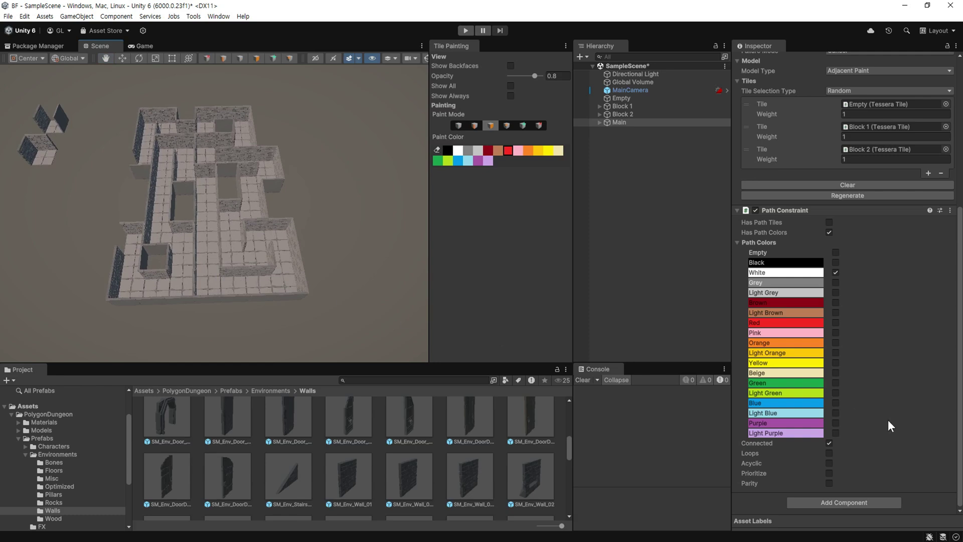
Enable Loops in the Path Constraint, regenerate the maze and pan to view it
click(829, 453)
click(823, 194)
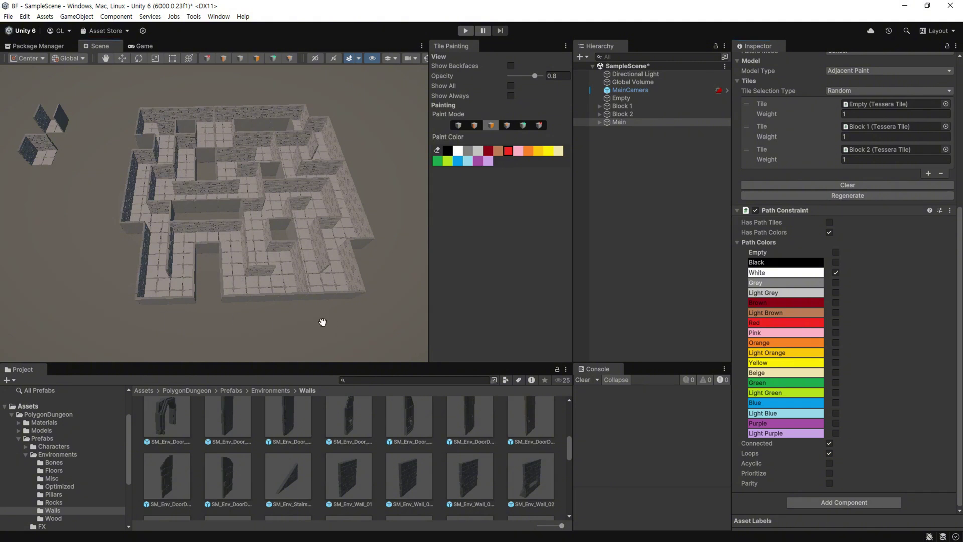
key(Down)
key(Right)
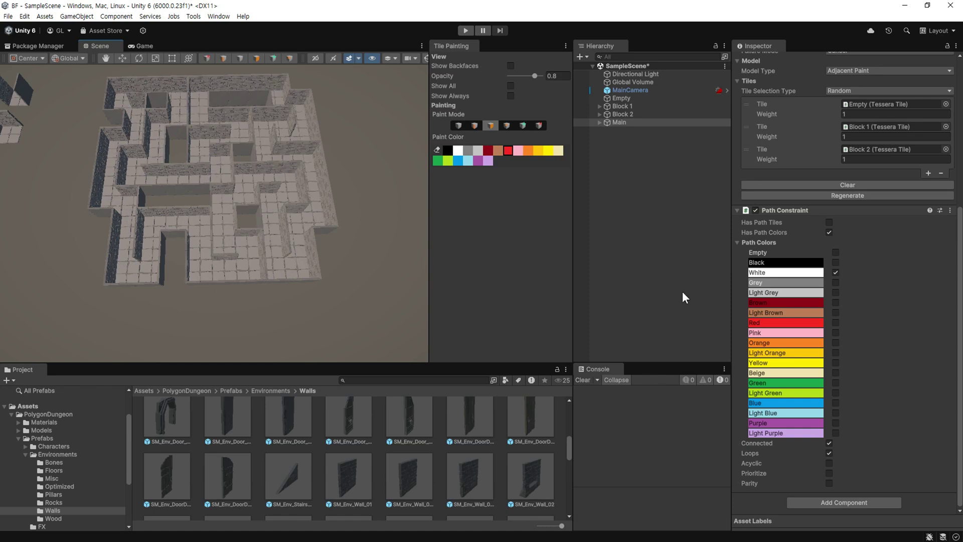
Regenerate the maze repeatedly to compare different layouts
click(830, 198)
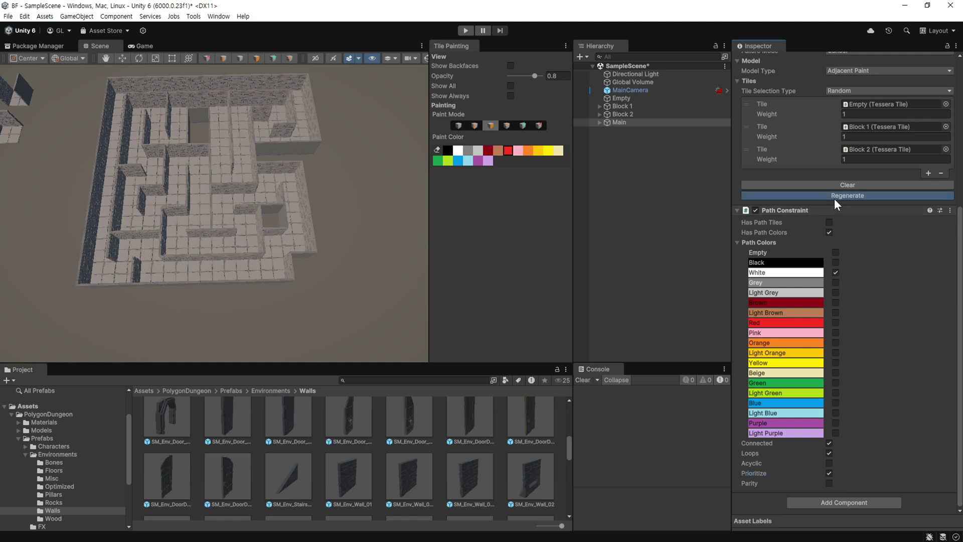
click(835, 197)
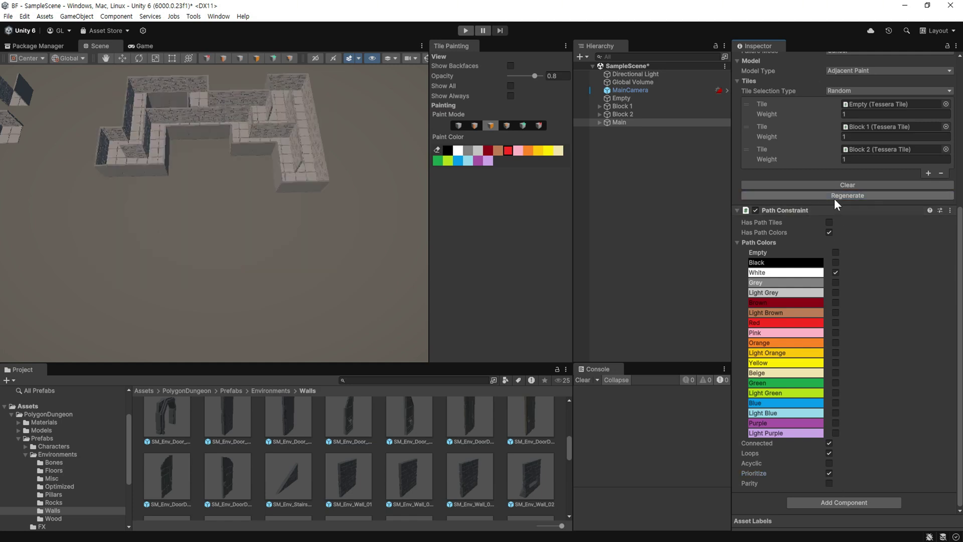
click(835, 197)
click(834, 198)
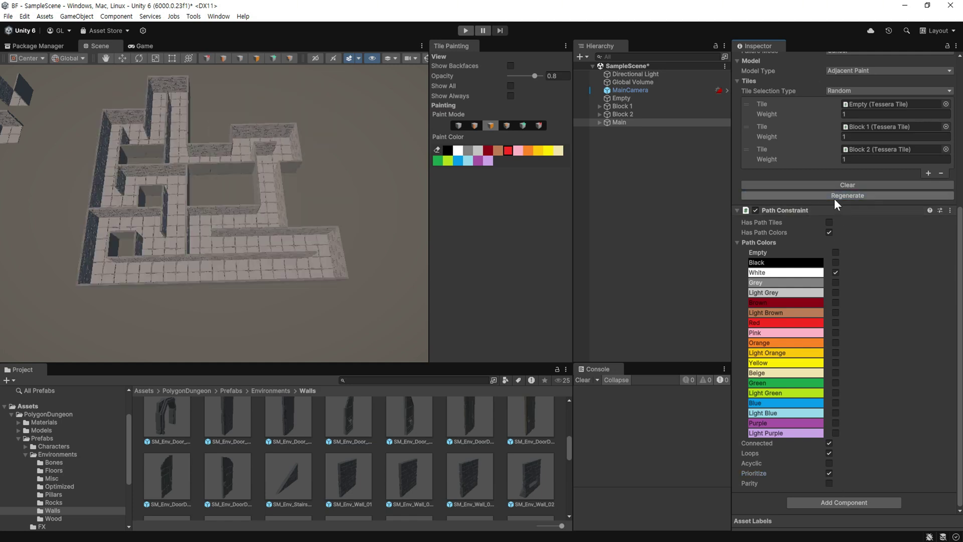
click(835, 198)
click(834, 197)
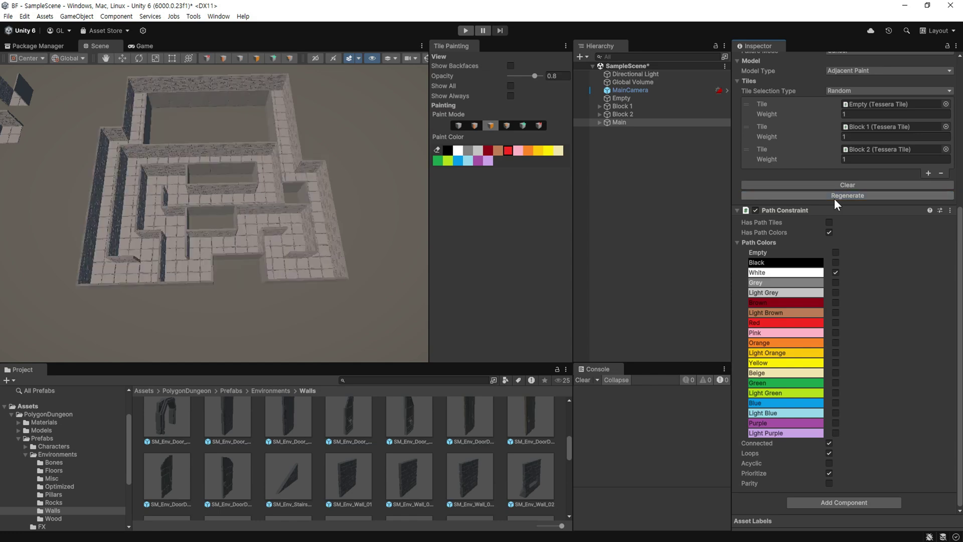
click(835, 197)
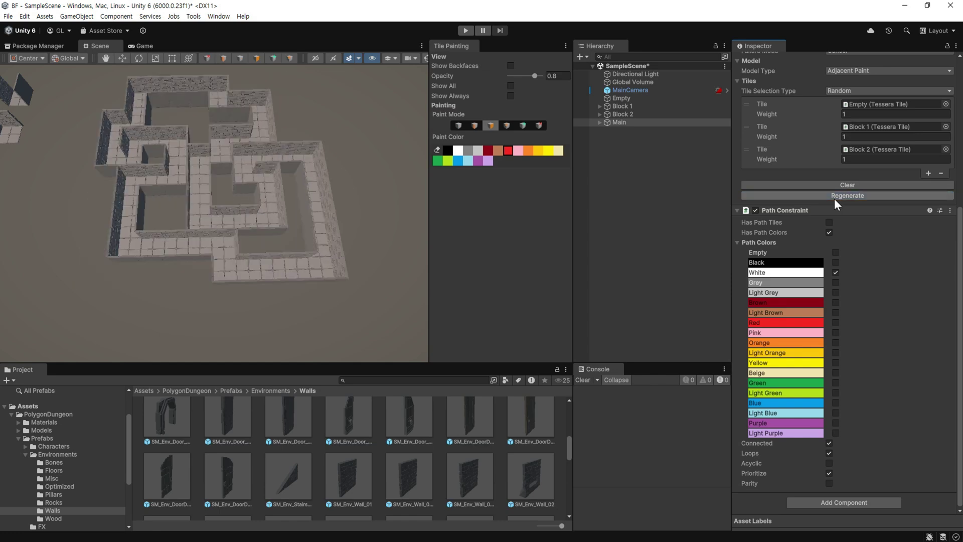
Enable Parity in the Path Constraint and regenerate the maze a few more times
click(830, 482)
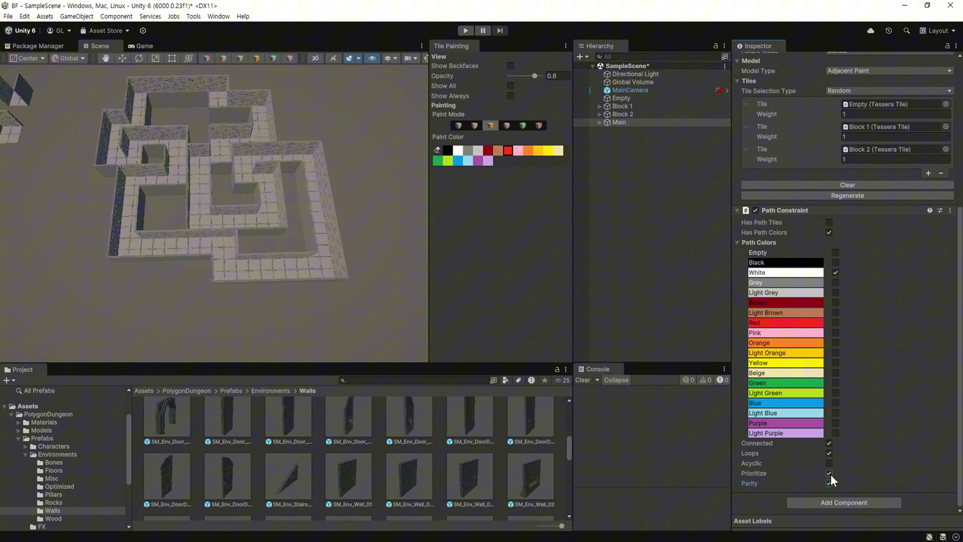
click(842, 197)
click(841, 197)
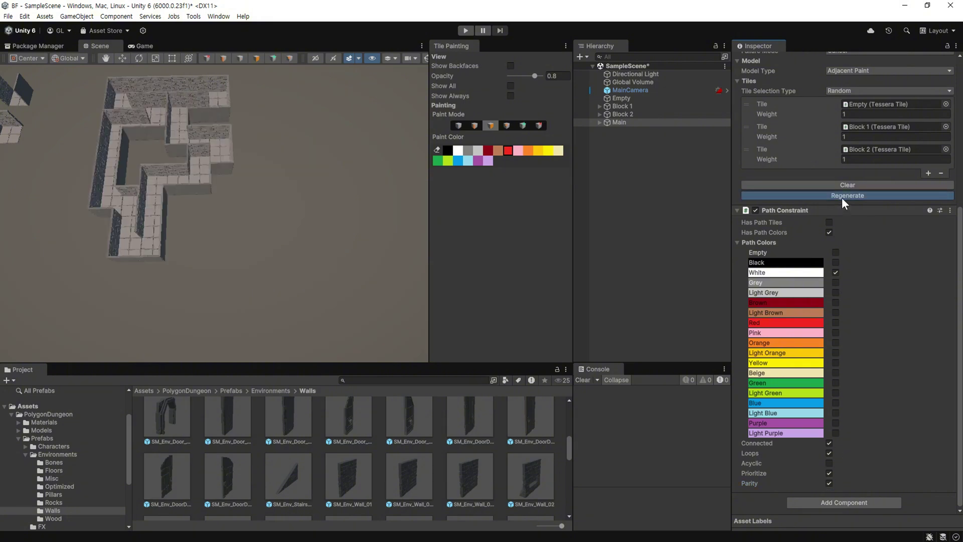
click(841, 197)
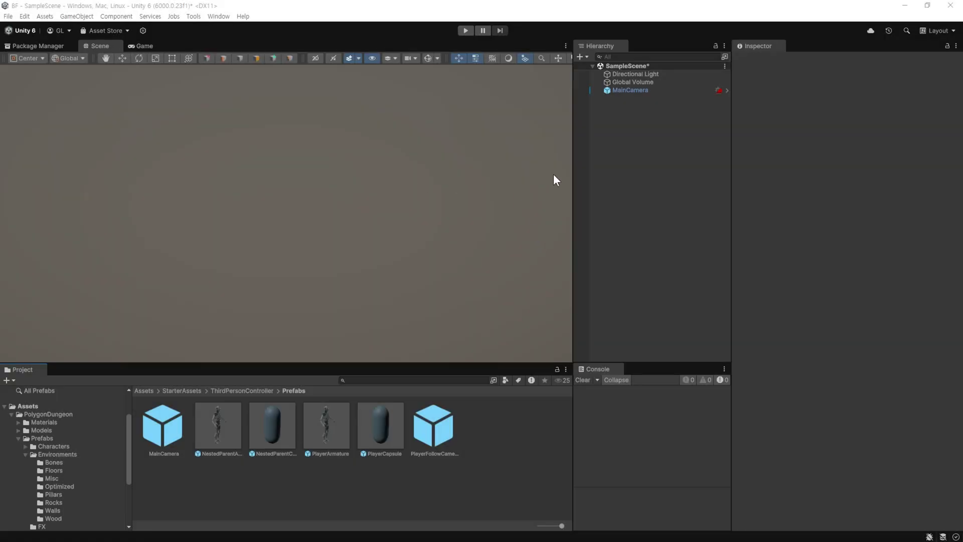
Create an empty GameObject named 'Empty' in the Hierarchy
right_click(619, 129)
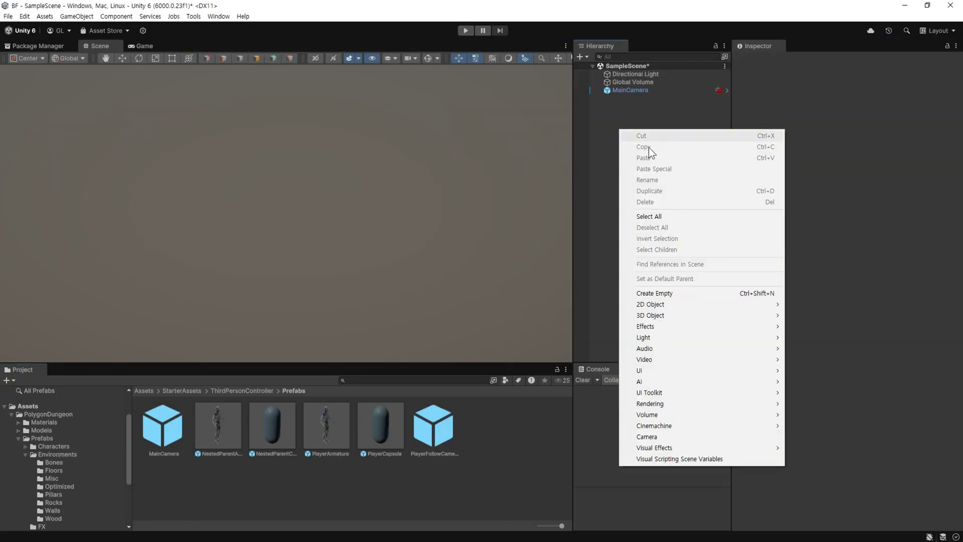
click(663, 294)
text(Empty)
key(Return)
click(956, 87)
Create an empty object named 'Block 1' and duplicate it as 'Block 2'
right_click(618, 117)
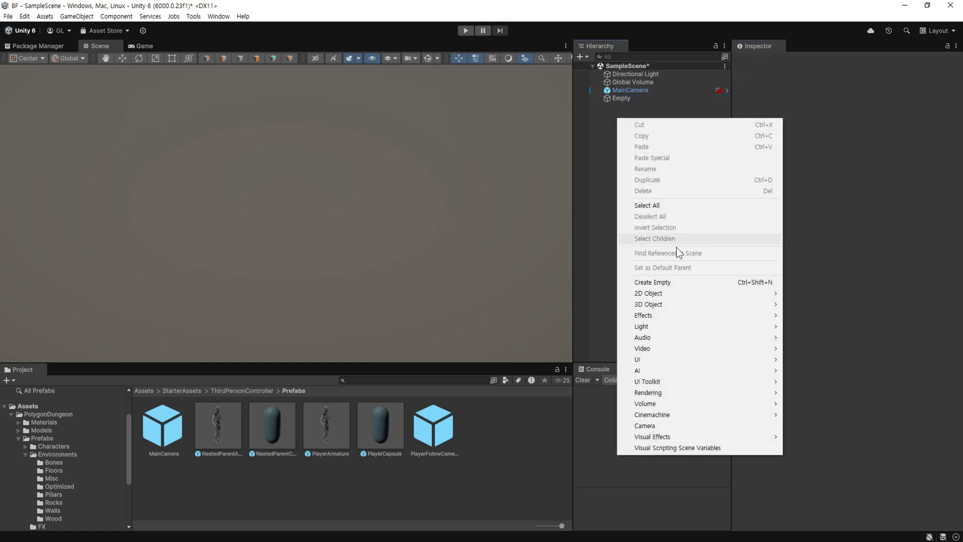
click(682, 281)
text(Block 1)
key(Return)
key(ctrl+d)
text(Block 2)
key(Return)
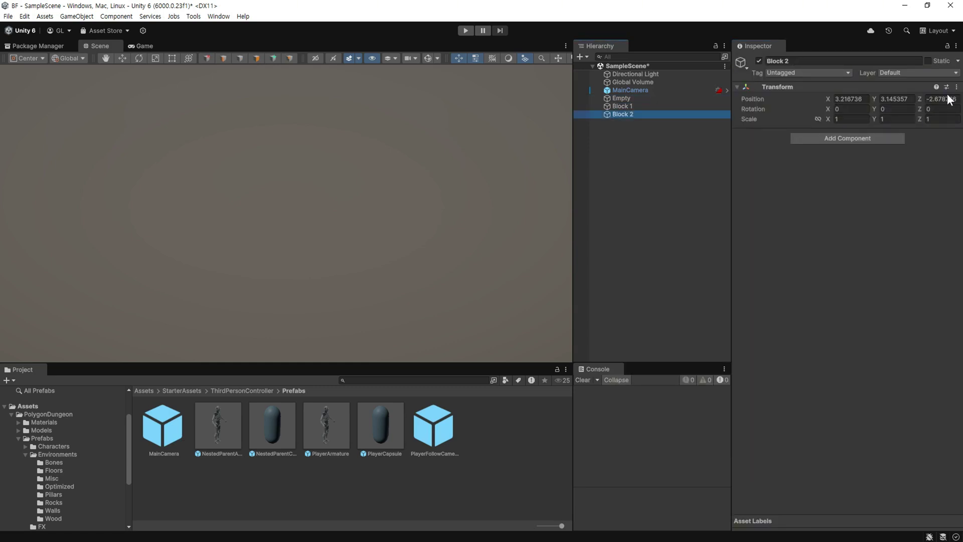
key(Up)
Add the SM_Env_Tiles_09 floor under the blocks and slide Block 2 away from Block 1
click(54, 470)
mouse_move(348, 468)
mouse_down()
mouse_move(622, 106)
mouse_move(631, 122)
mouse_up()
double_click(621, 122)
scroll(407, 242, down, 5)
drag(245, 213, 520, 209)
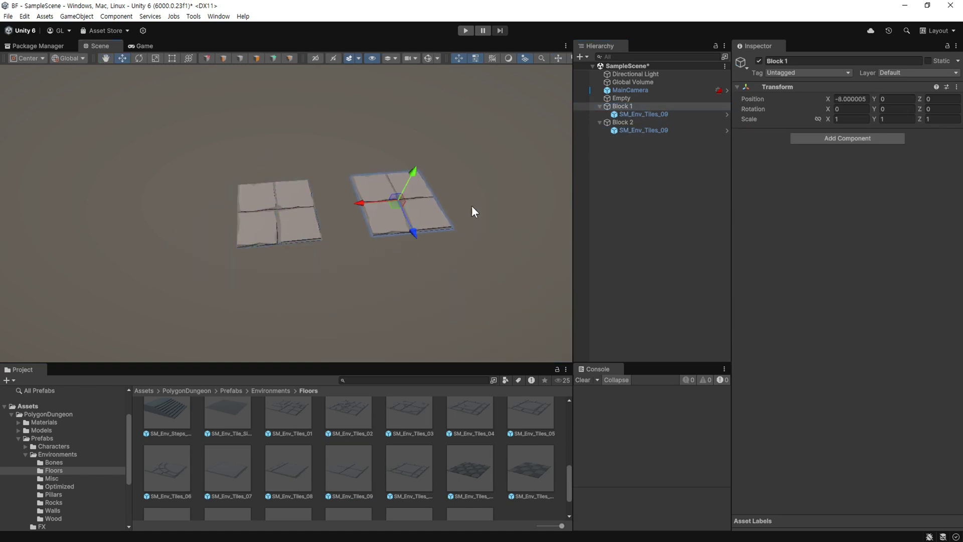
Place two SM_Env_Wall_01 walls on Block 1's floor, the second rotated 90° to the edge
double_click(626, 122)
click(643, 114)
click(52, 510)
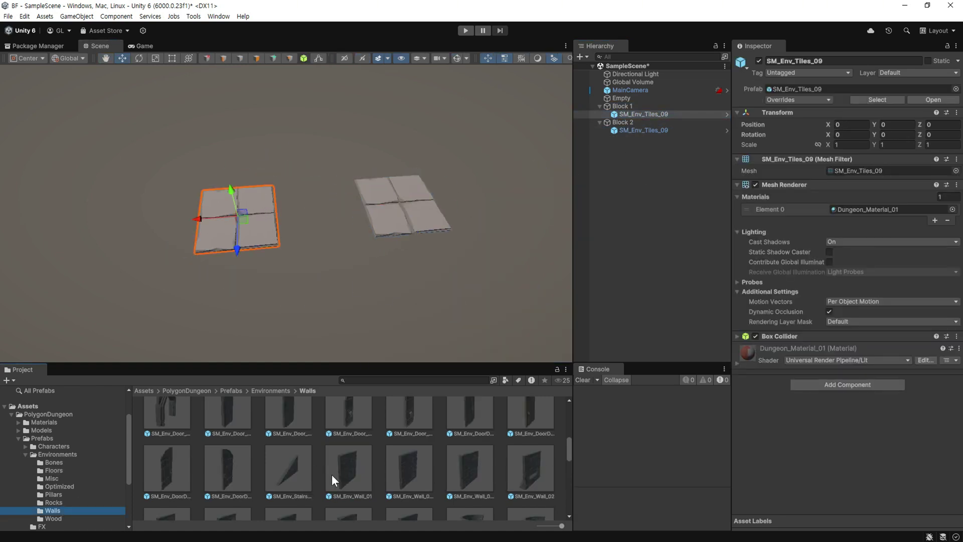
drag(332, 474, 624, 107)
key(f)
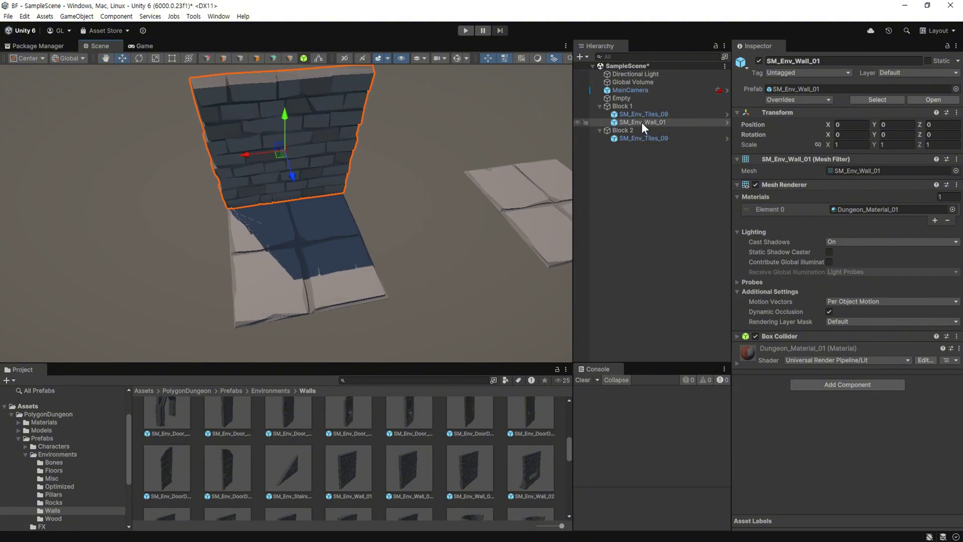
key(ctrl+d)
click(898, 134)
text(90)
key(Return)
drag(828, 125, 830, 145)
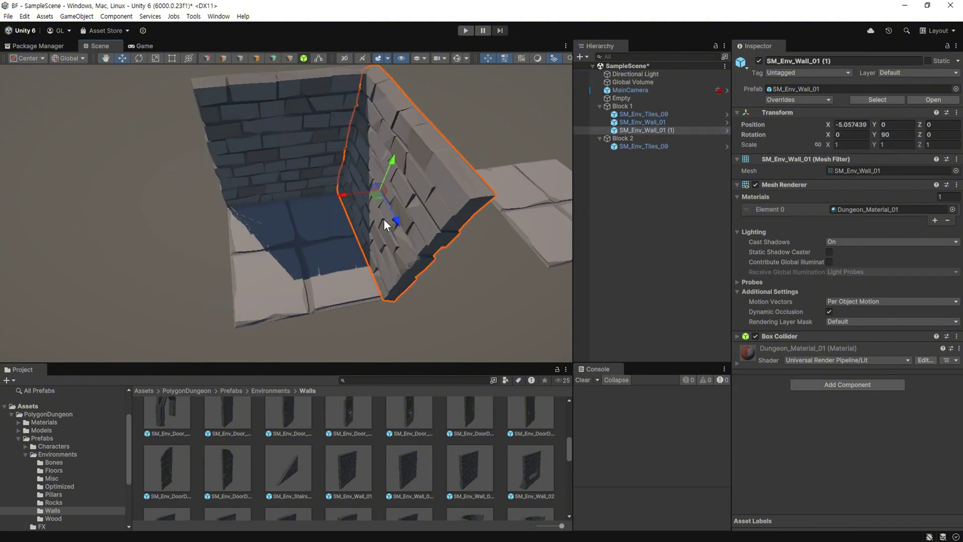
Copy Block 1's two walls onto Block 2's floor and snap their positions to whole units
double_click(646, 147)
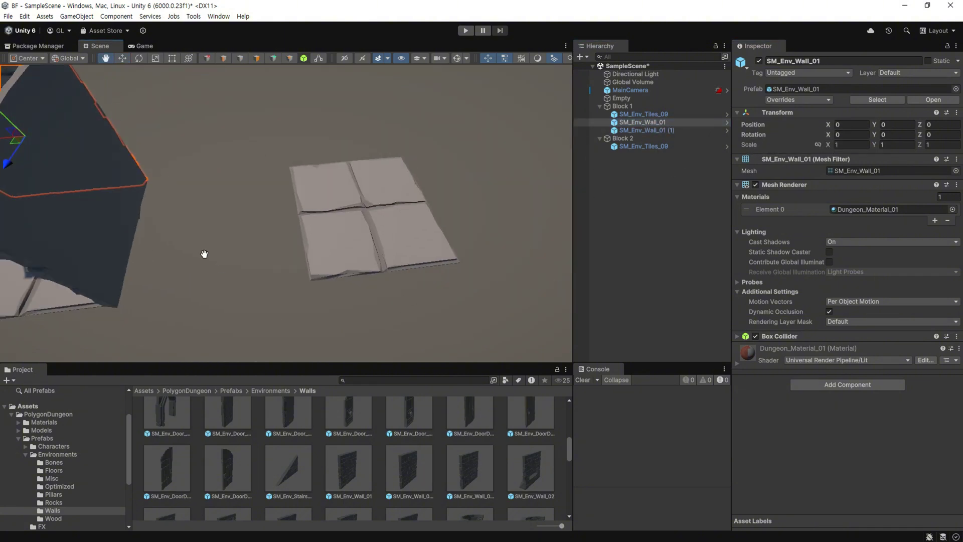
key(ctrl+shift+v)
click(651, 162)
key(f)
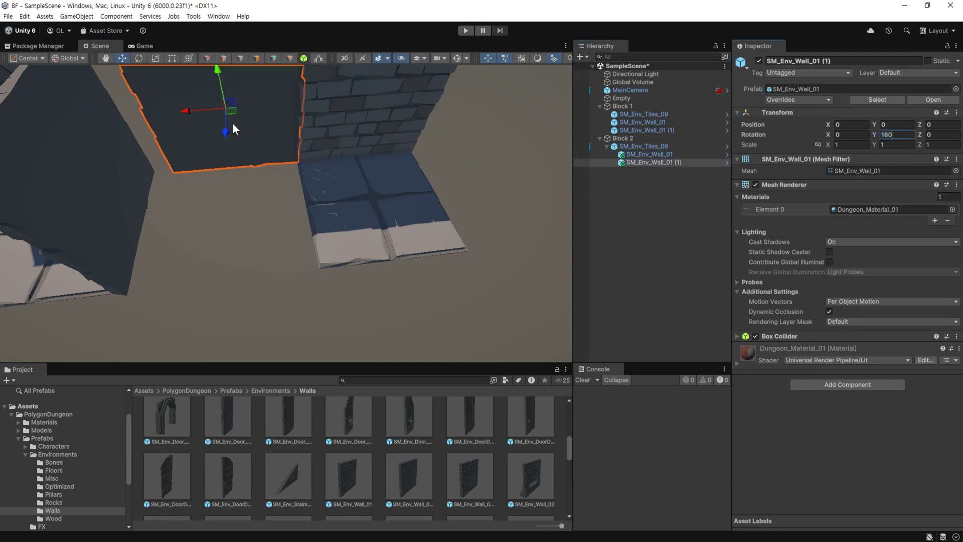
key(ctrl+backslash)
mouse_move(202, 239)
right_down()
mouse_move(350, 288)
mouse_move(300, 214)
right_up()
shift+click(645, 155)
Collapse both blocks in the Hierarchy and select Empty, Block 1 and Block 2 together
click(600, 138)
click(599, 106)
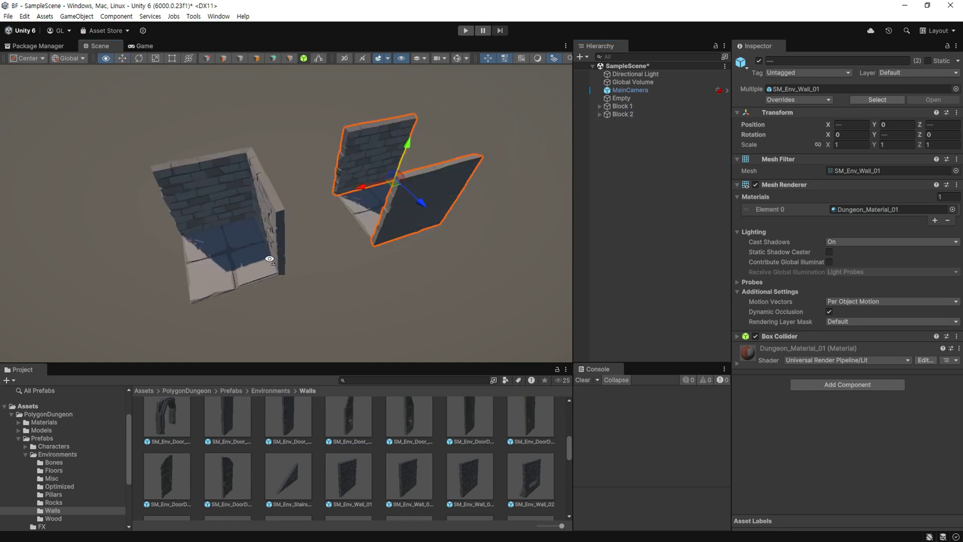
click(640, 97)
shift+click(639, 112)
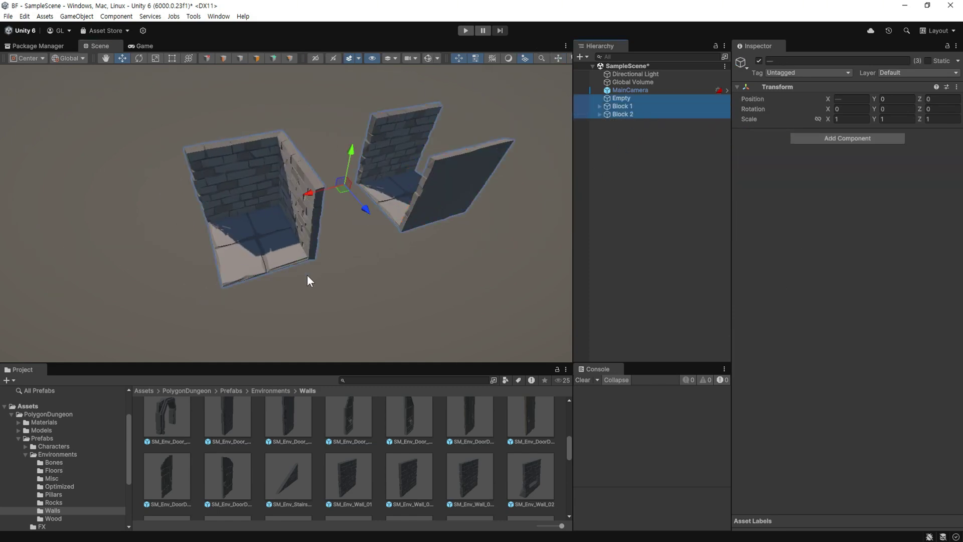
Add a Tessera Tile component to all three objects and tick Instantiate Children Only
middle_drag(307, 274, 344, 284)
scroll(345, 286, down, 2)
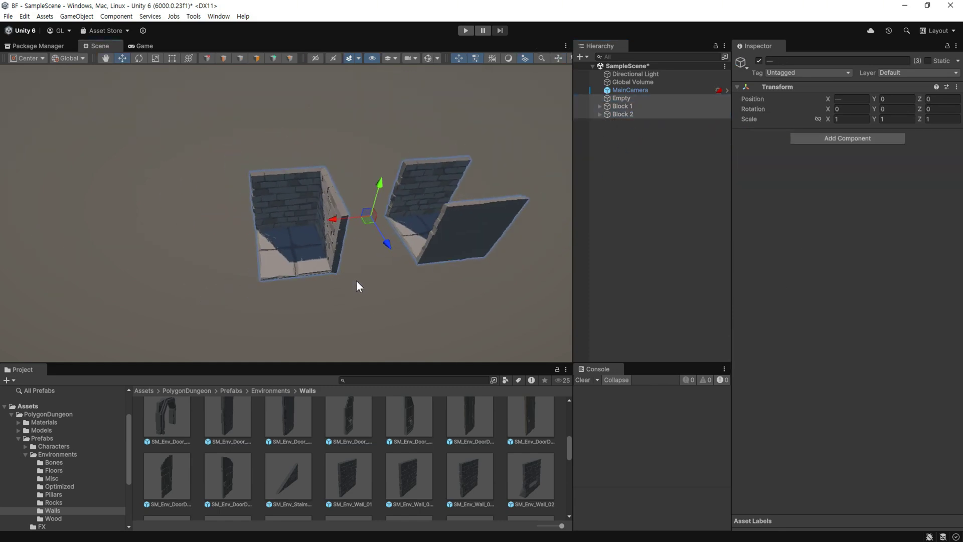
click(125, 17)
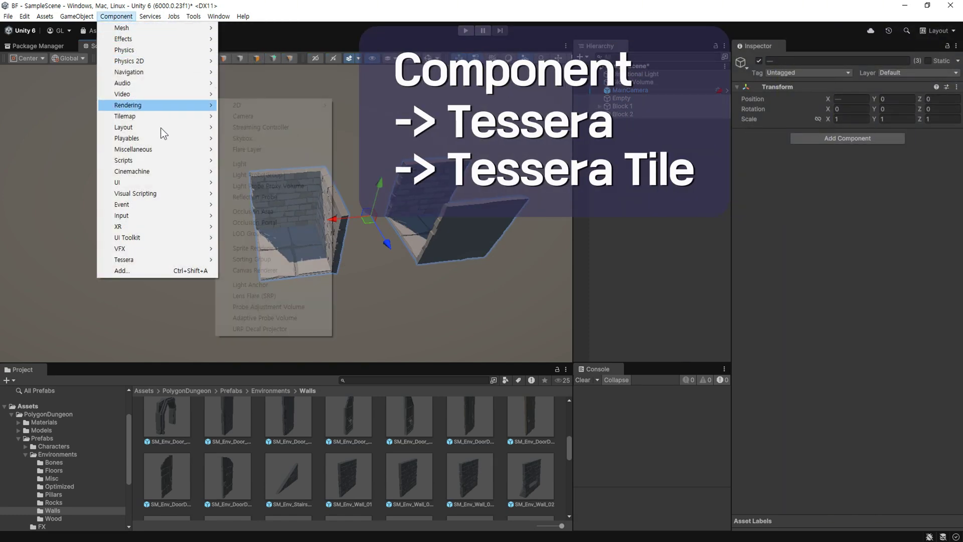
mouse_move(182, 257)
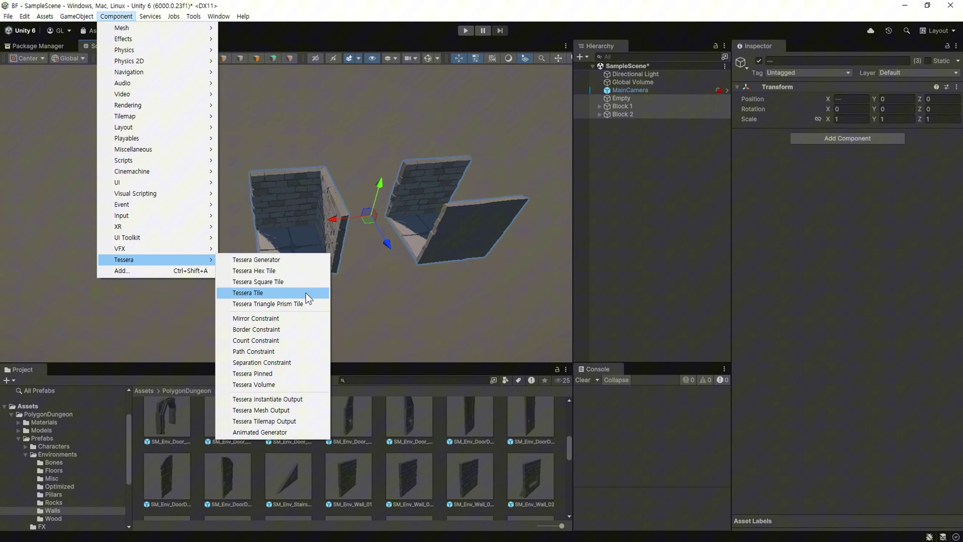
click(306, 293)
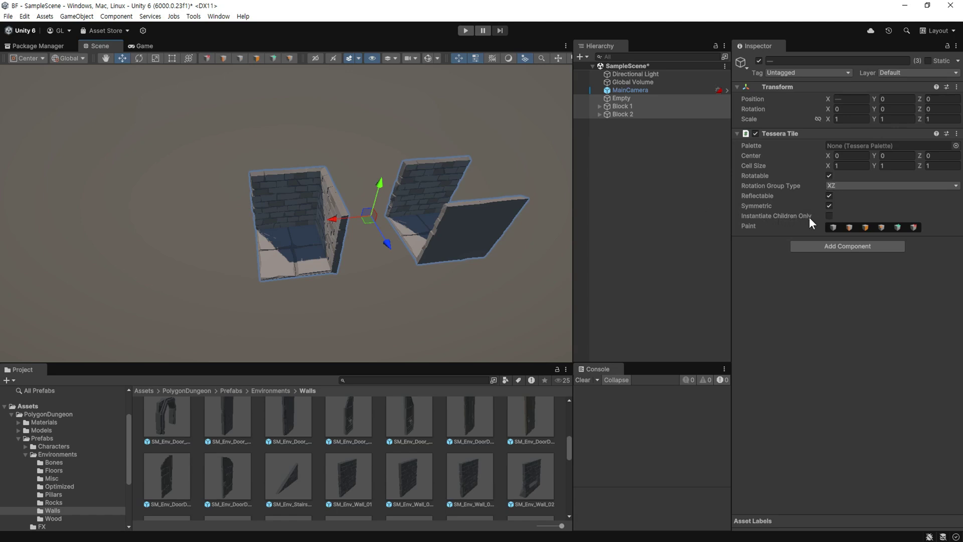
click(828, 216)
Open Tile Painting and dock it beside the Scene view, framing the blocks
click(865, 227)
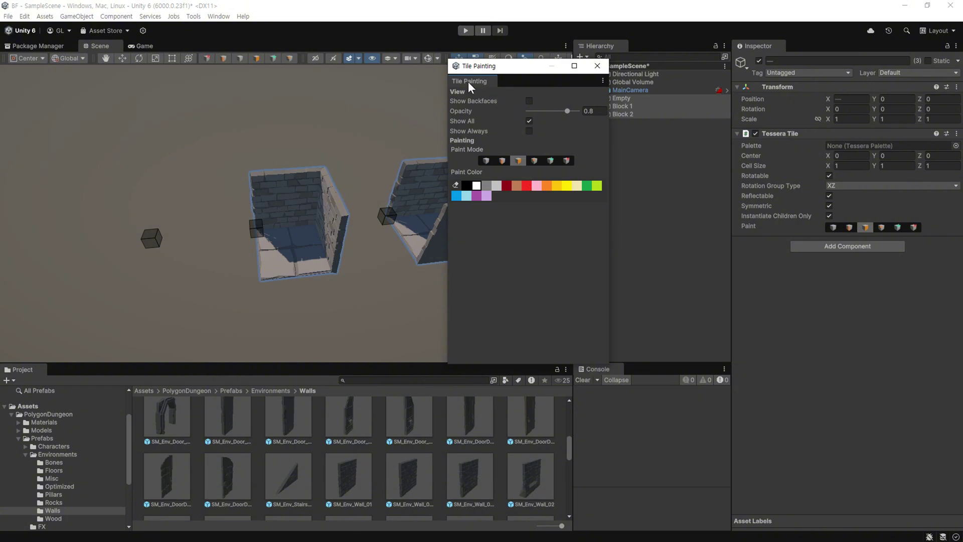
mouse_move(468, 82)
mouse_down()
mouse_move(409, 256)
mouse_move(430, 275)
mouse_move(393, 209)
mouse_up()
double_click(621, 106)
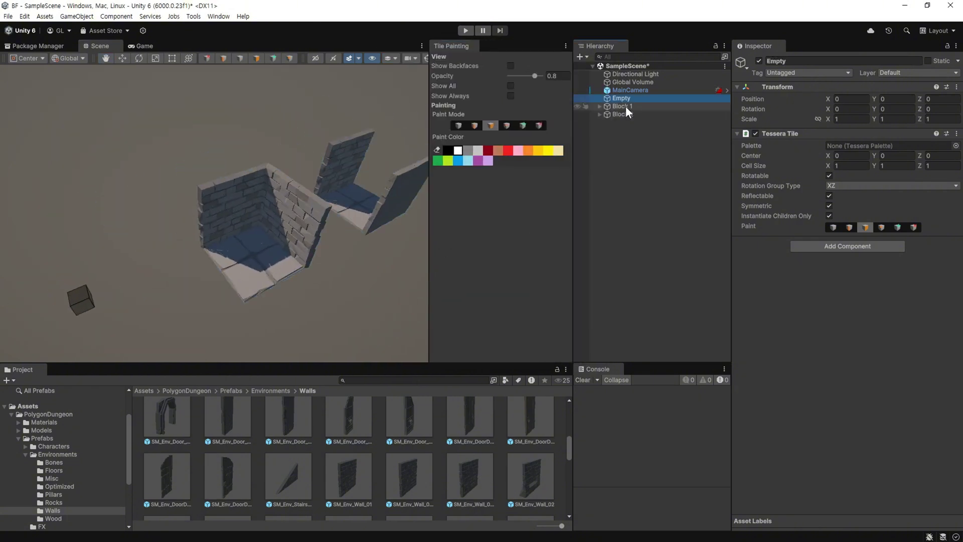
click(627, 115)
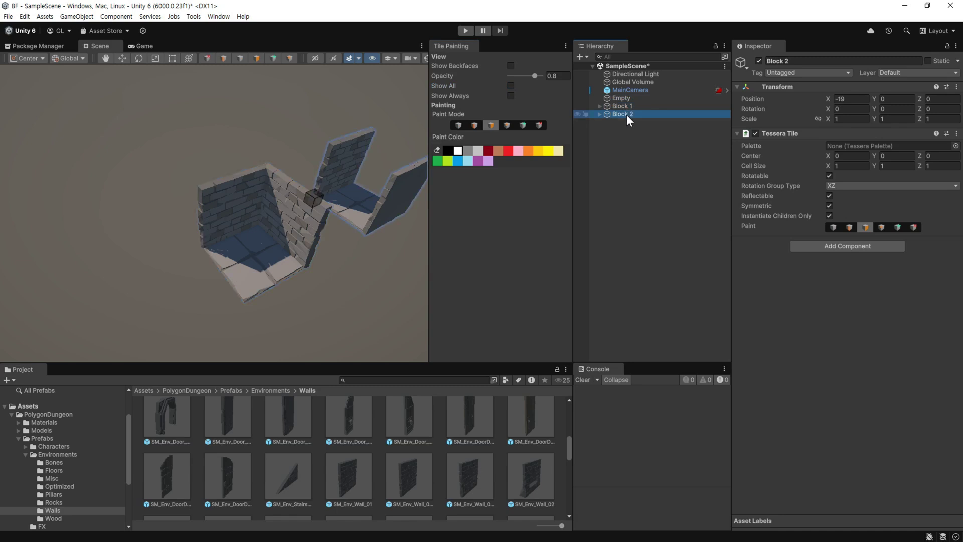
Uncheck Rotatable on the Empty object's Tessera Tile, comparing it with Block 1
click(620, 101)
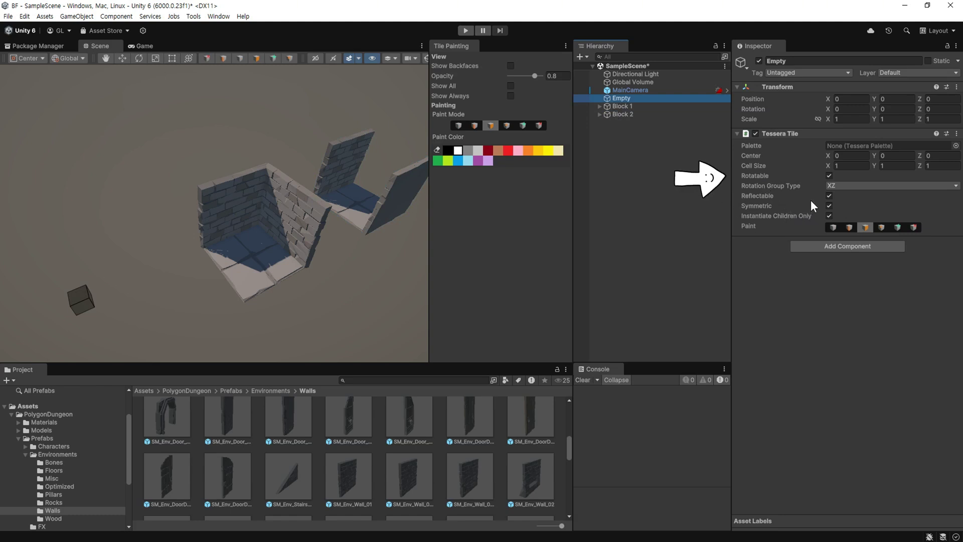
click(829, 176)
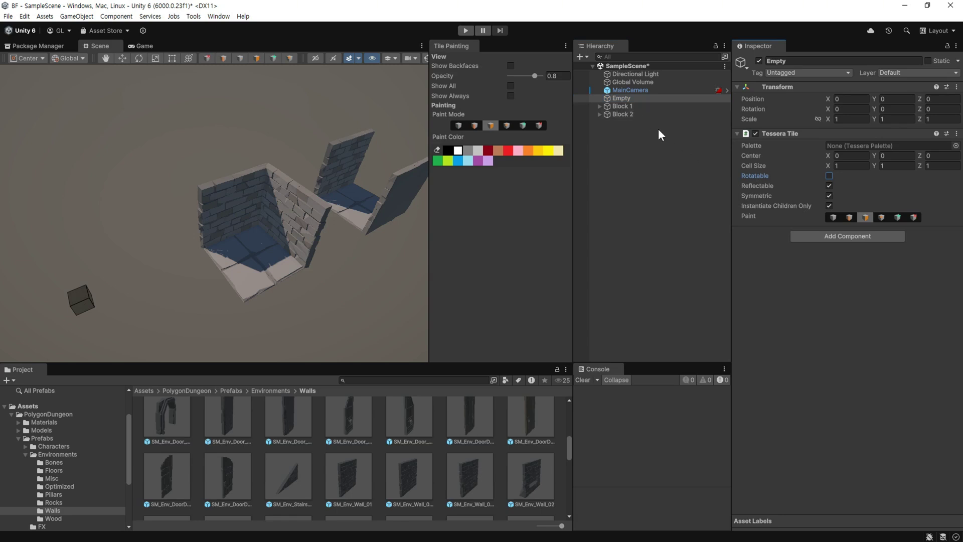
click(639, 107)
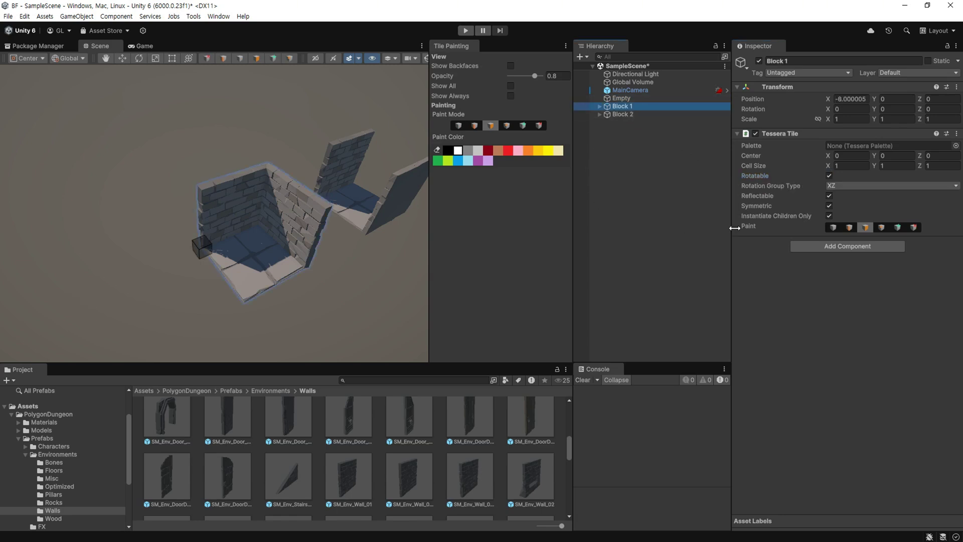
click(654, 99)
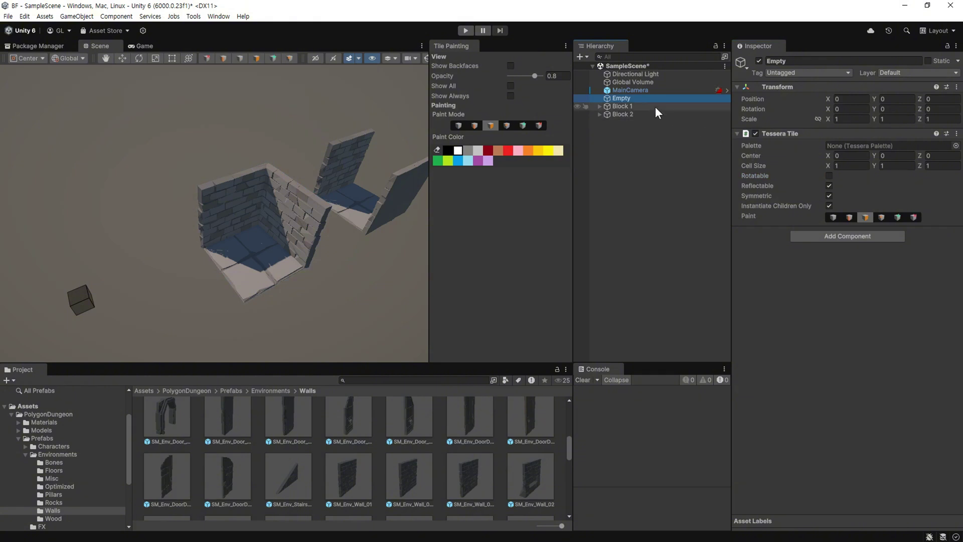
click(655, 106)
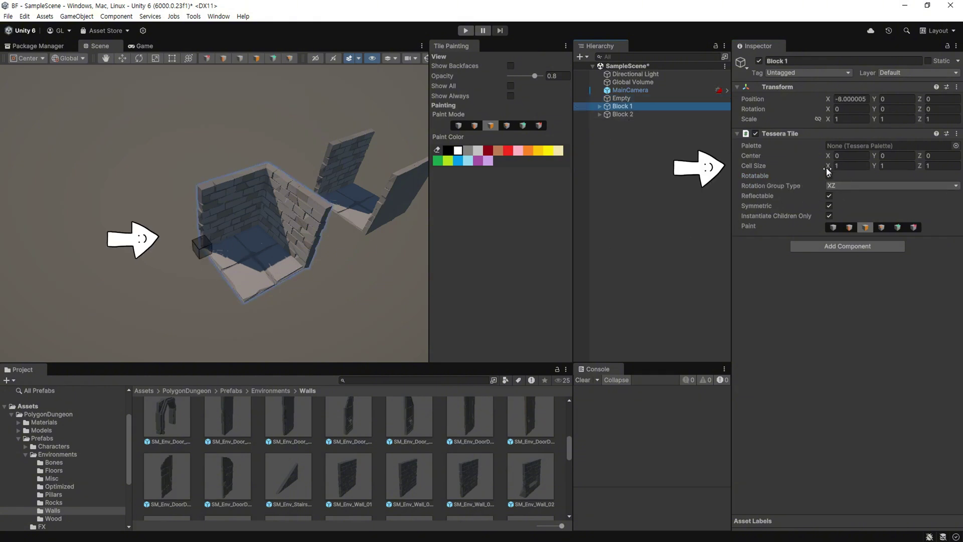
Set Block 1's Tessera Tile cell size to 2.5 on each axis
drag(826, 168, 847, 173)
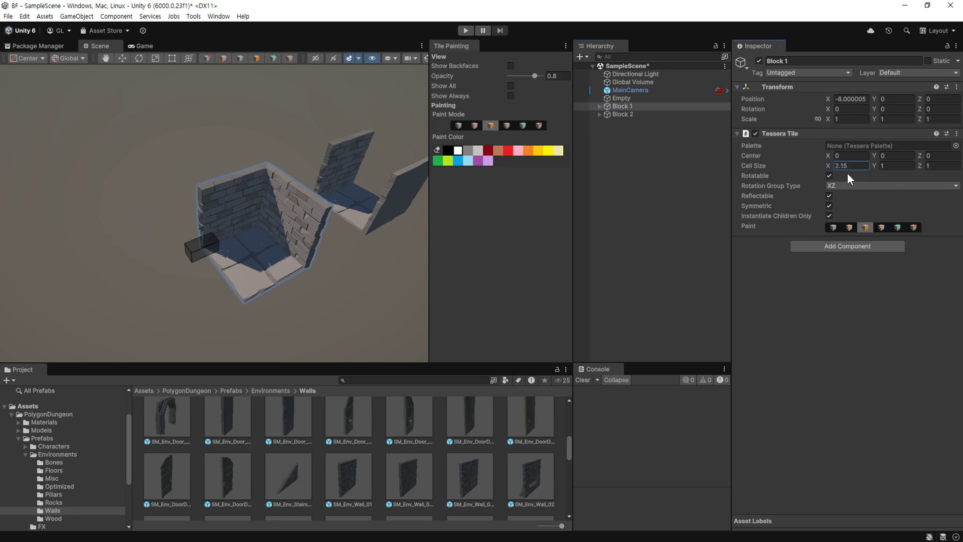
key(Escape)
key(ctrl+z)
text(2)
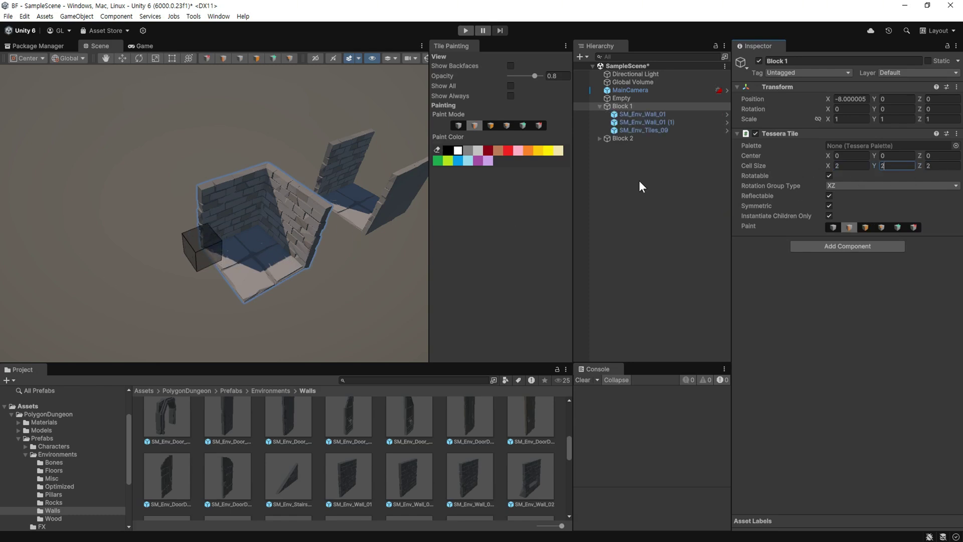
alt+drag(144, 281, 252, 210)
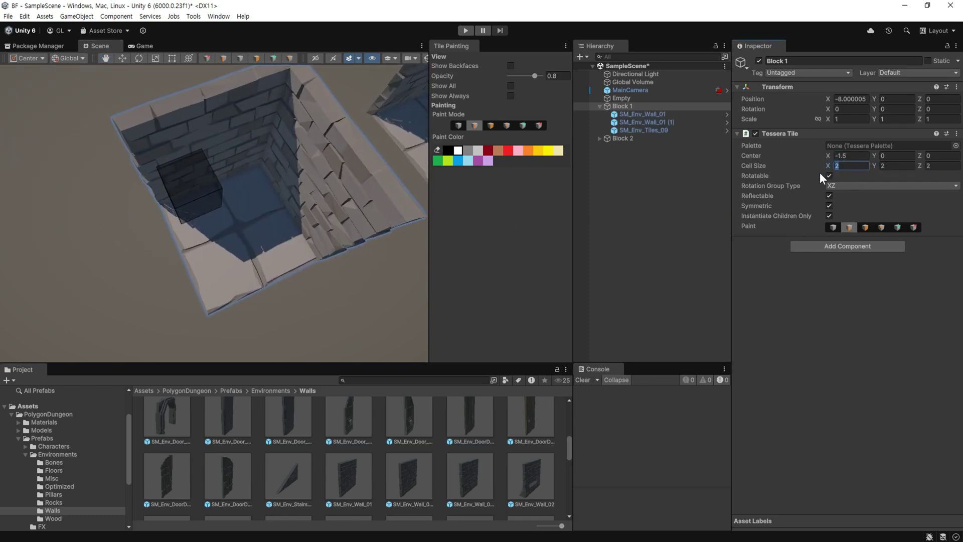
click(851, 166)
text(2.5)
key(Return)
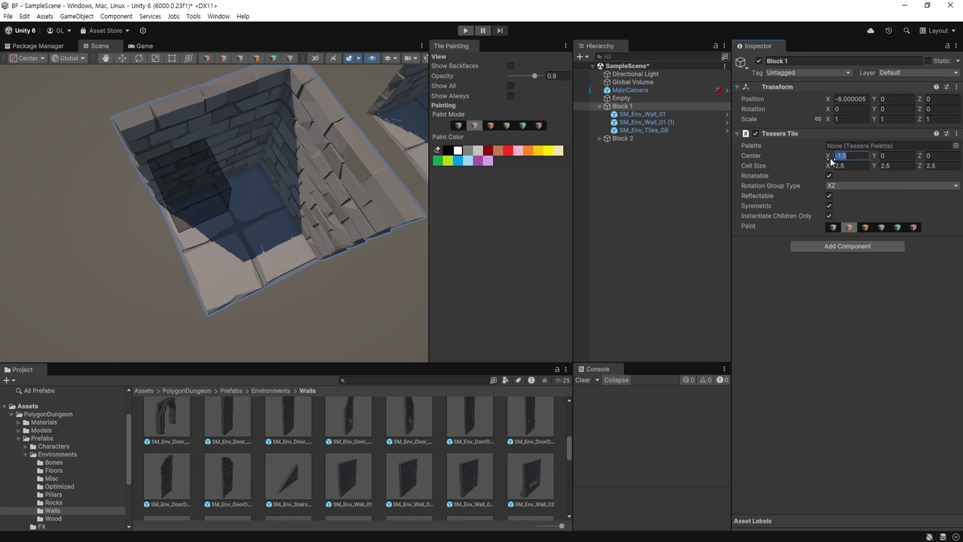
Centre Block 1's tile at -1.25, 1.25, 1.25 so it sits inside the walled corner
drag(829, 158, 811, 160)
alt+drag(333, 243, 381, 215)
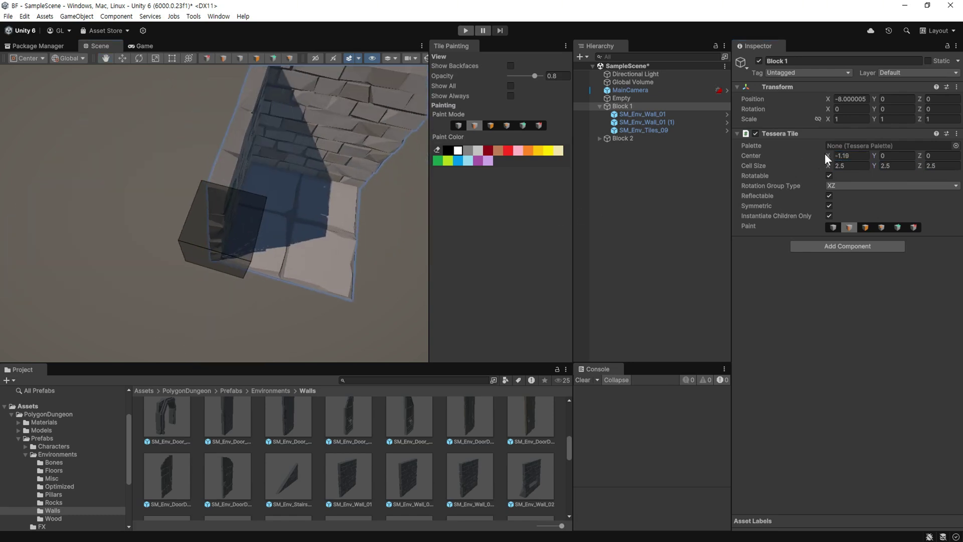
alt+drag(224, 243, 261, 221)
drag(830, 156, 832, 155)
alt+drag(281, 191, 320, 165)
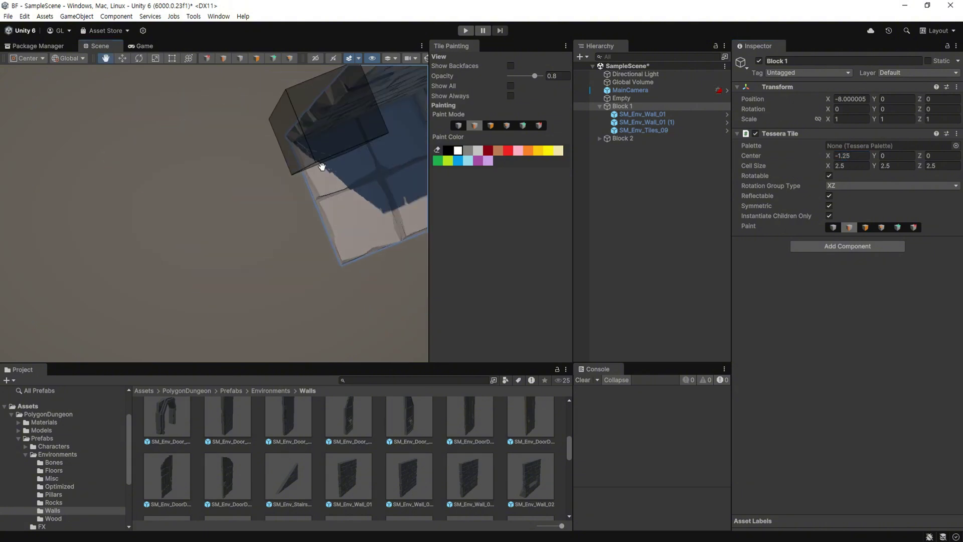
drag(919, 155, 935, 154)
drag(875, 155, 898, 156)
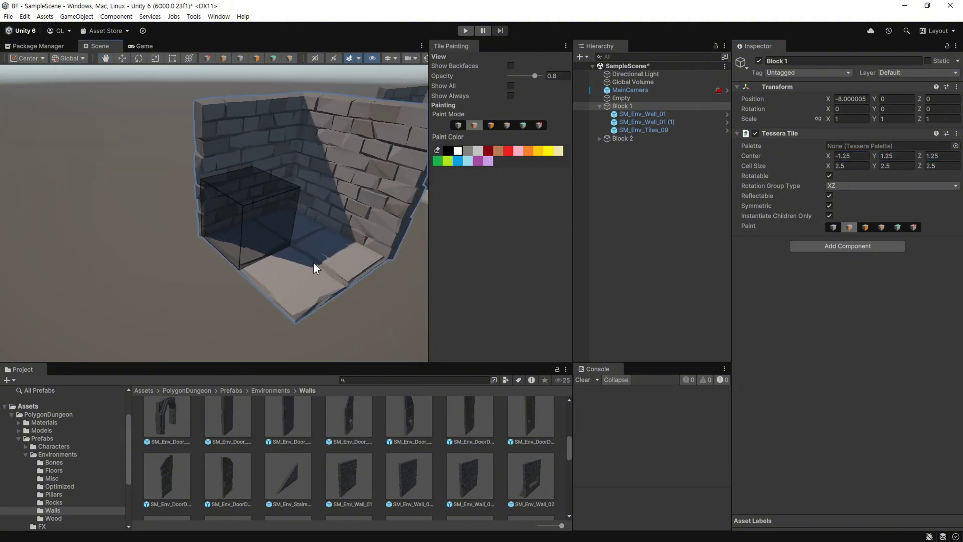
alt+drag(314, 261, 278, 284)
Set Tile Painting to Add Cube, then the sixth paint mode, while viewing Block 1's tile cube up close
click(897, 227)
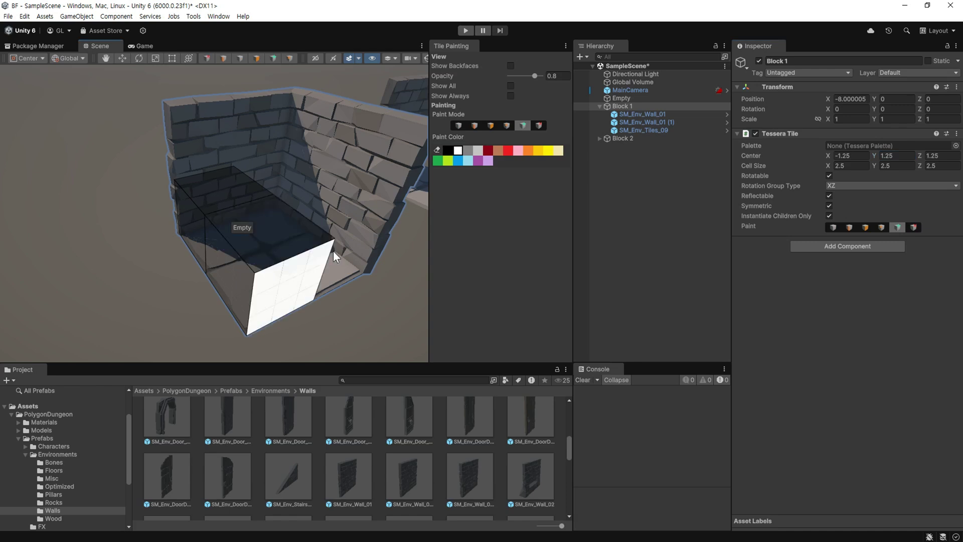
mouse_move(333, 251)
alt+mouse_down()
mouse_move(296, 289)
mouse_move(242, 284)
mouse_move(191, 252)
alt+mouse_up()
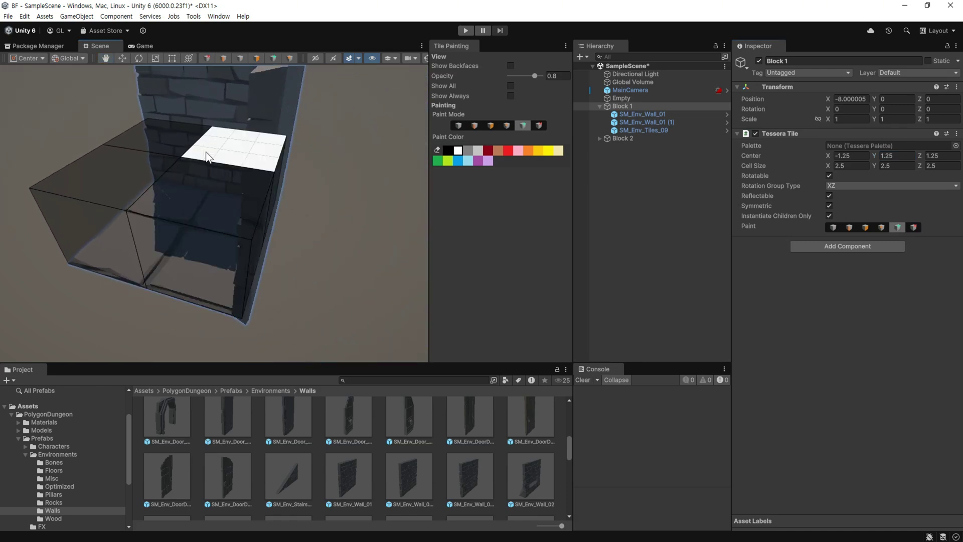
mouse_move(111, 247)
alt+mouse_down()
mouse_move(310, 306)
mouse_move(295, 291)
mouse_move(331, 287)
alt+mouse_up()
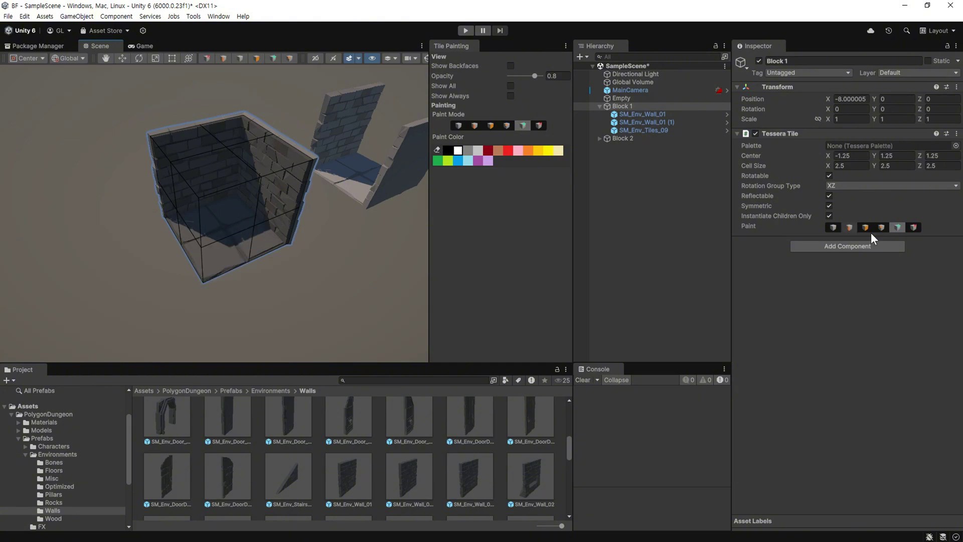
click(913, 228)
Paint one cell of Block 1's tile, then give Block 1 a 5-unit cell centred at -2.5, 2.5, 2.5
click(185, 215)
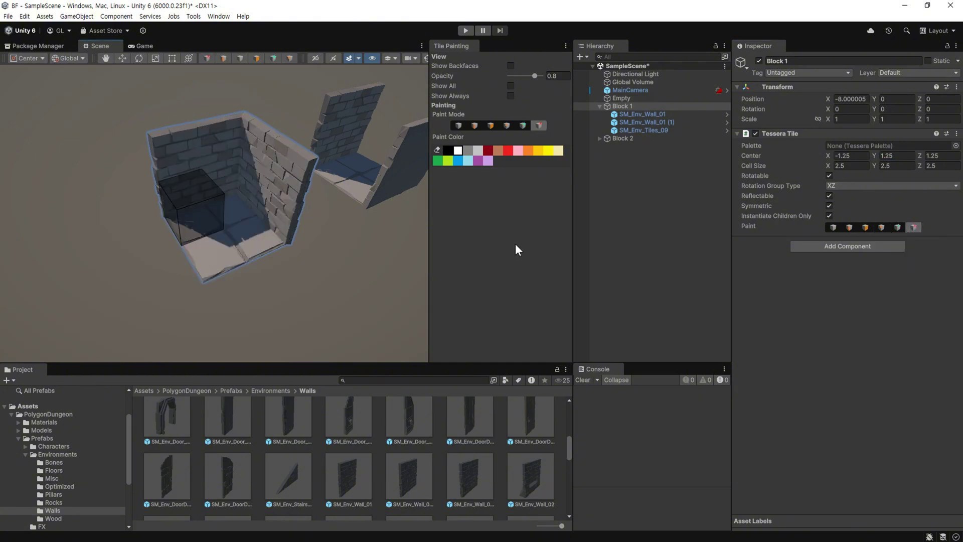
click(854, 164)
text(5)
click(895, 156)
text(2.5)
click(848, 155)
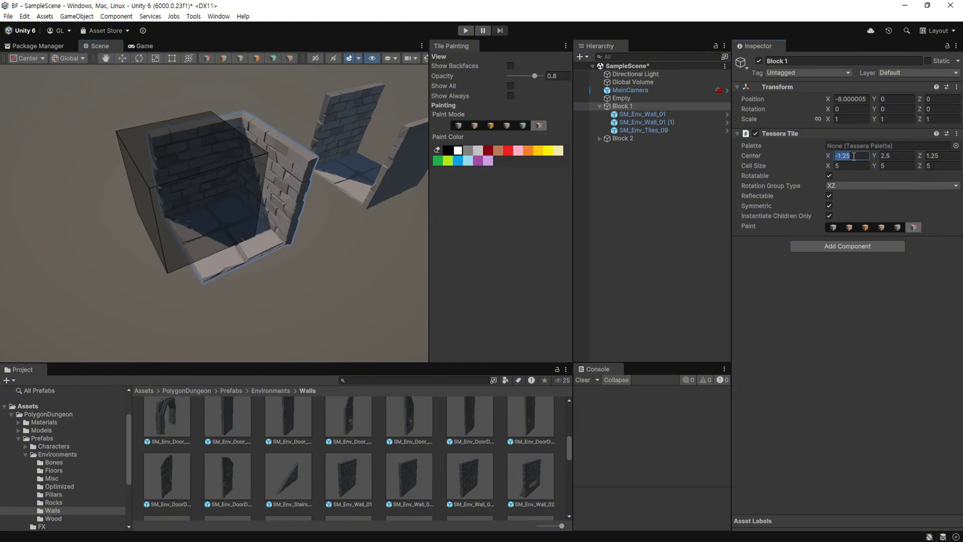
text(0-2.5)
click(941, 155)
text(2.5)
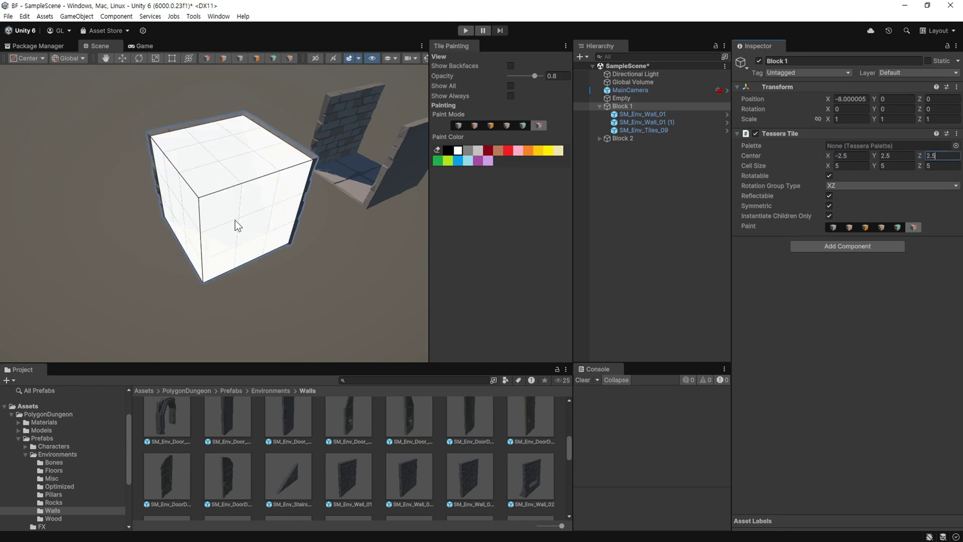
mouse_move(236, 220)
middle_down()
mouse_move(289, 252)
mouse_move(381, 235)
middle_up()
Apply the 5-unit cell and -2.5, 2.5, 2.5 centre to Block 2 and Empty too
click(600, 106)
shift+click(624, 114)
click(905, 166)
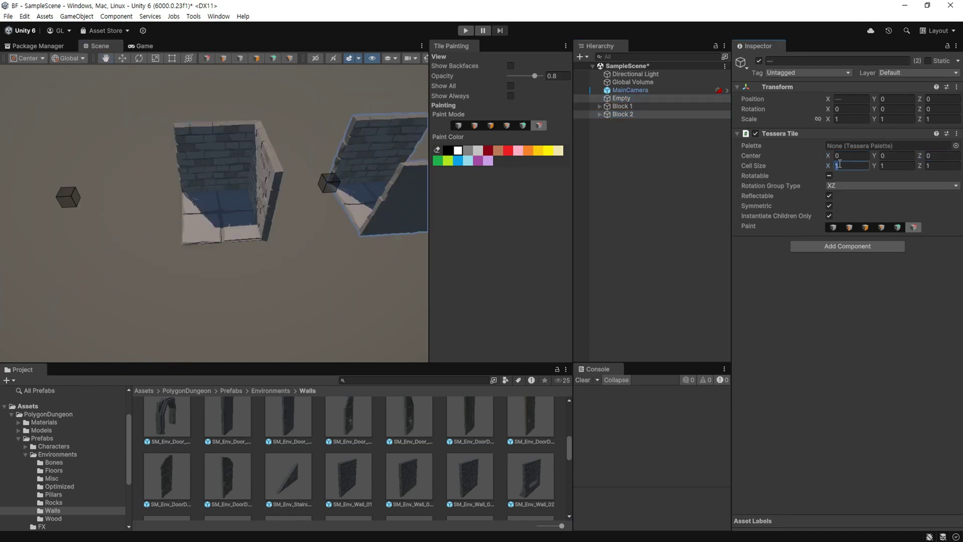
text(15)
click(848, 156)
text(-2.5)
click(941, 155)
text(2.5)
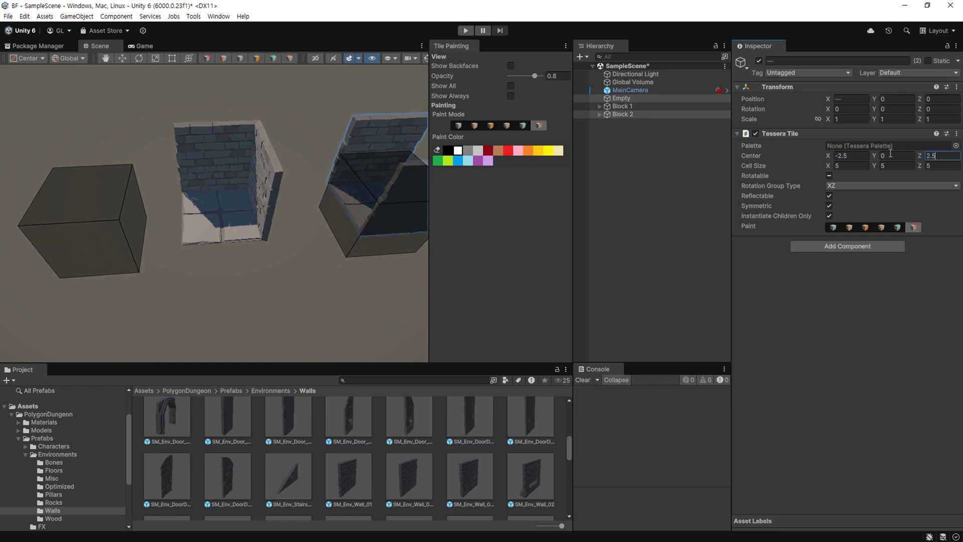
click(895, 156)
ctrl+click(620, 98)
alt+drag(381, 235, 330, 260)
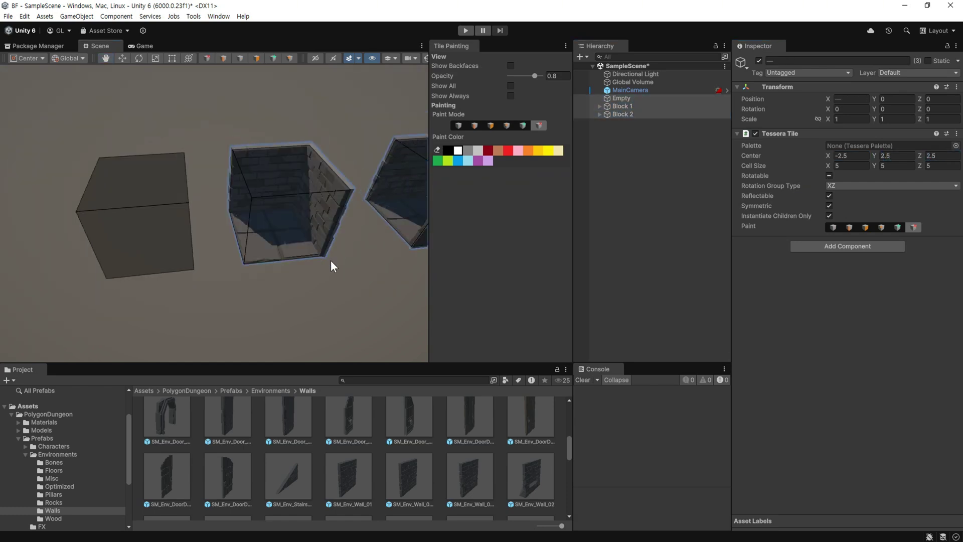
Deselect everything, turn on Show All tile outlines and choose white as the paint colour
click(611, 220)
click(510, 86)
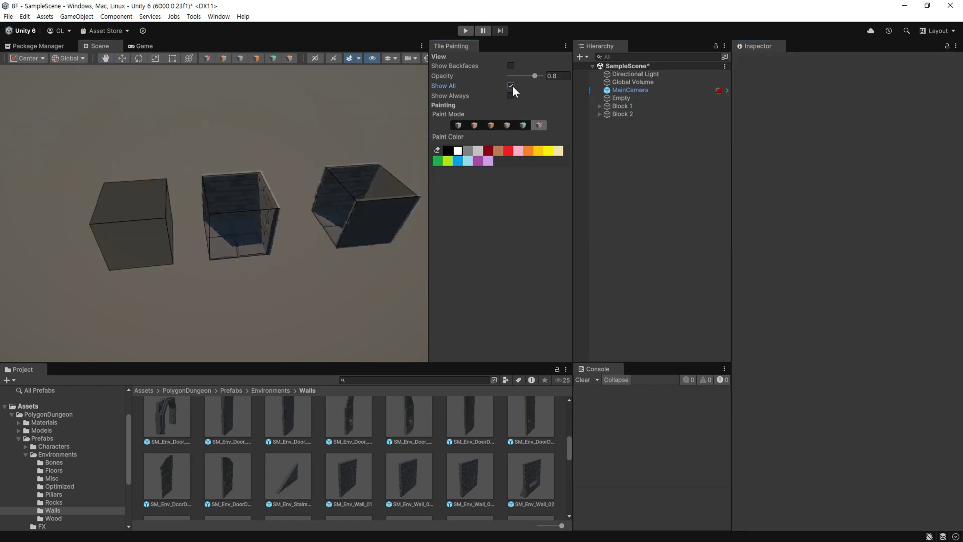
click(458, 152)
scroll(249, 254, up, 2)
scroll(261, 251, up, 2)
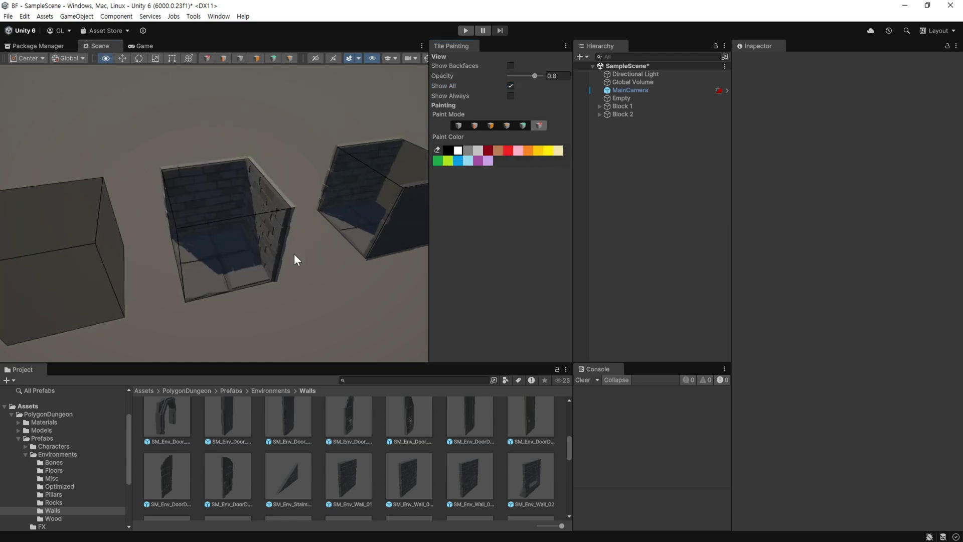
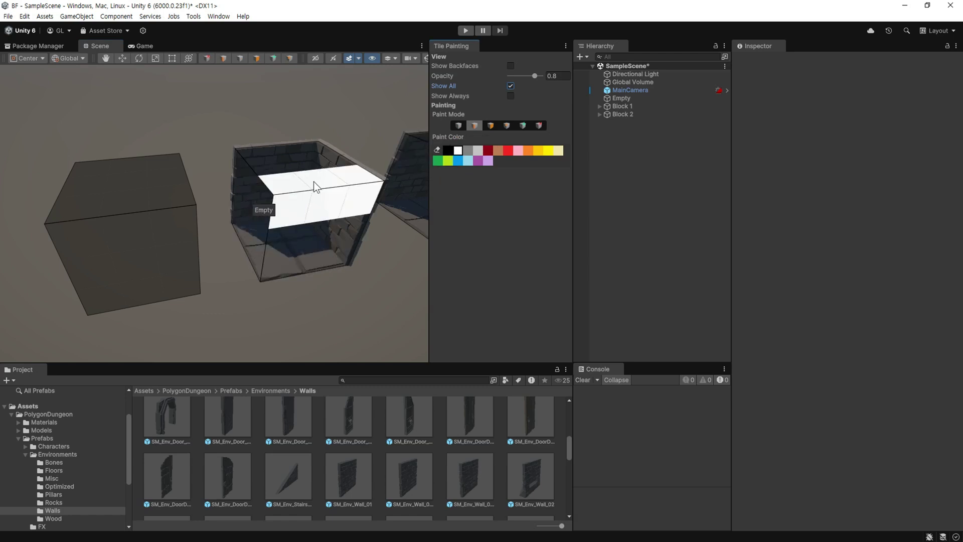
Switch to face paint mode and paint the middle and third blocks' outer faces white
click(491, 124)
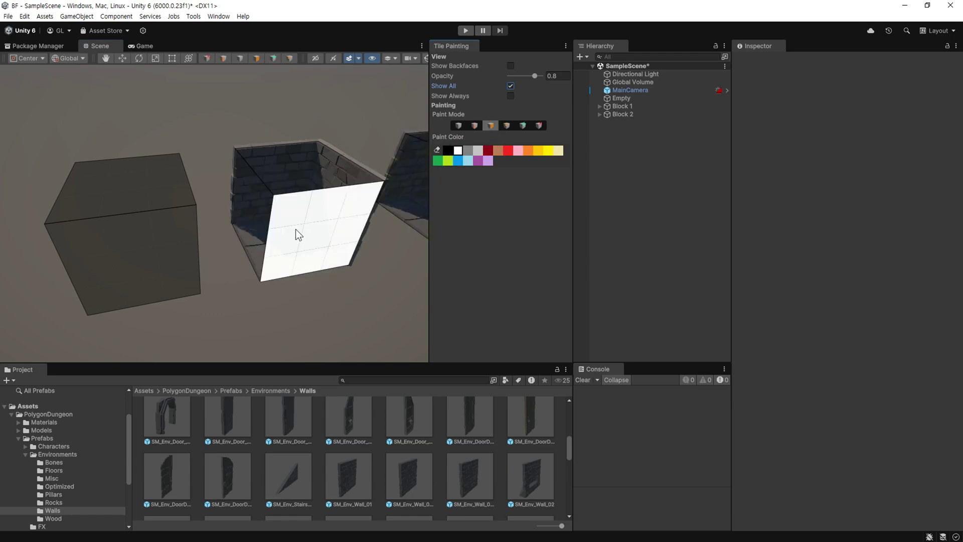
click(255, 216)
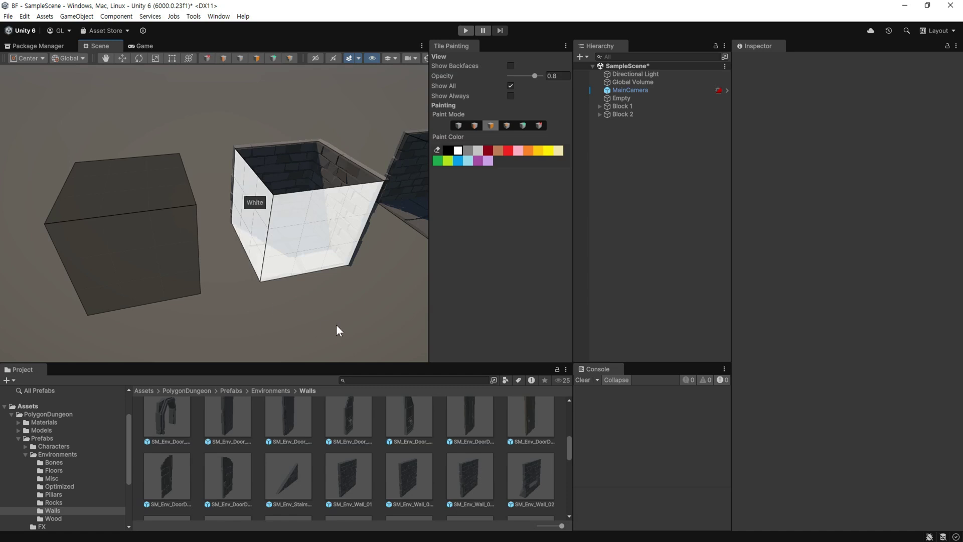
middle_drag(364, 323, 329, 329)
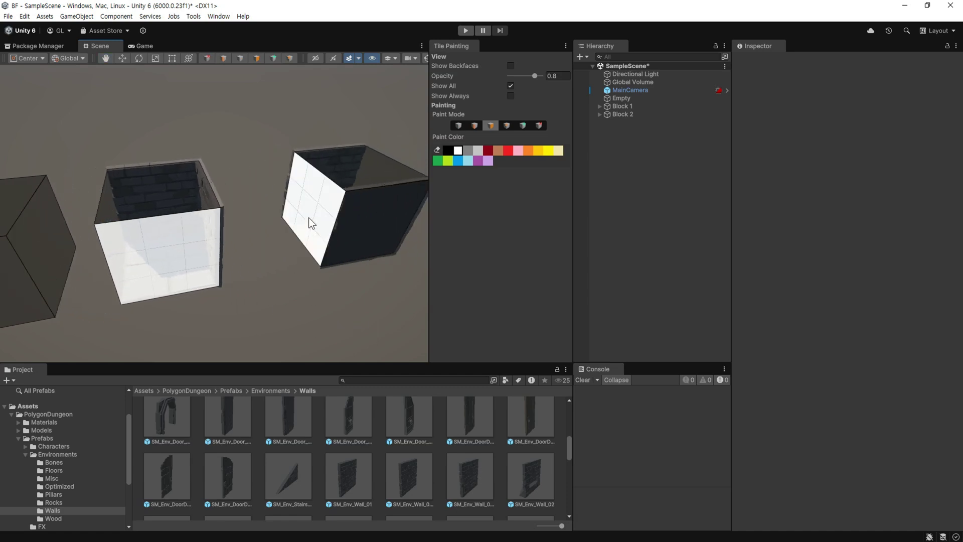
click(308, 217)
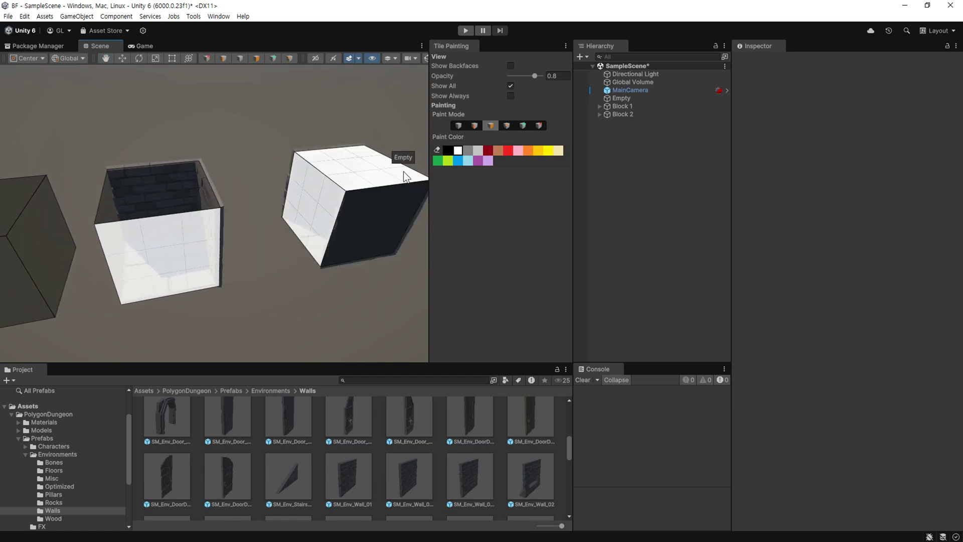
Turn on Show Backfaces and paint the inward-facing wall white
mouse_move(388, 165)
alt+mouse_down()
mouse_move(286, 322)
mouse_move(361, 198)
alt+mouse_up()
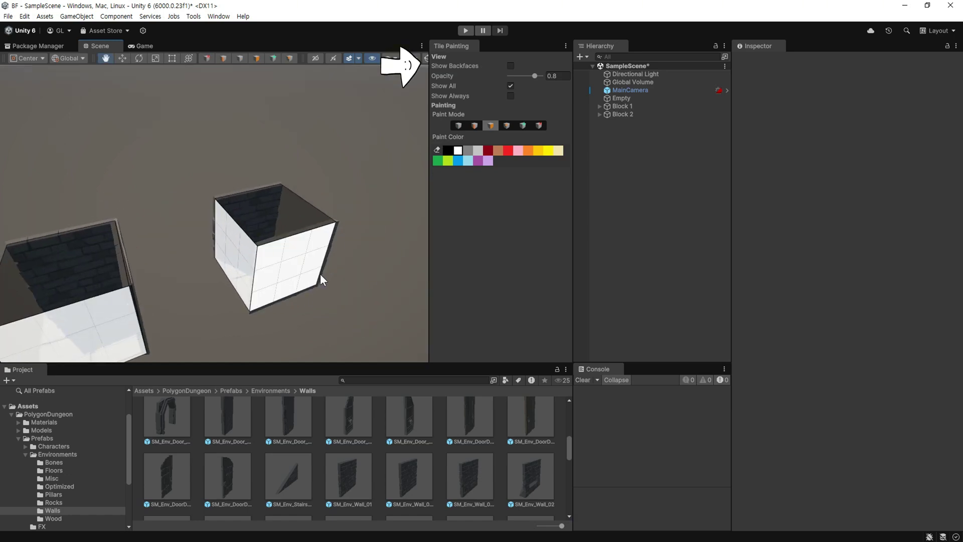
click(512, 69)
click(350, 193)
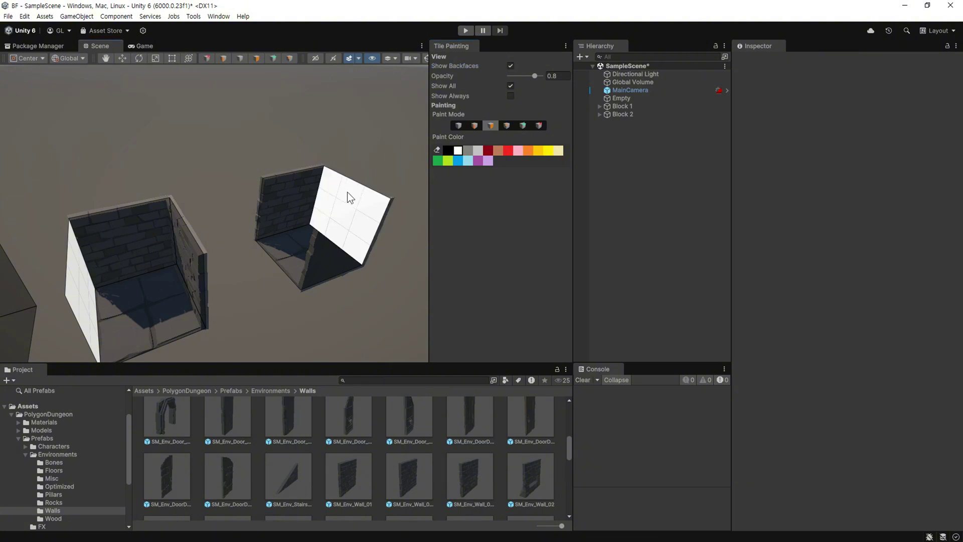
mouse_move(241, 329)
alt+mouse_down()
mouse_move(374, 279)
mouse_move(286, 290)
mouse_move(311, 303)
alt+mouse_up()
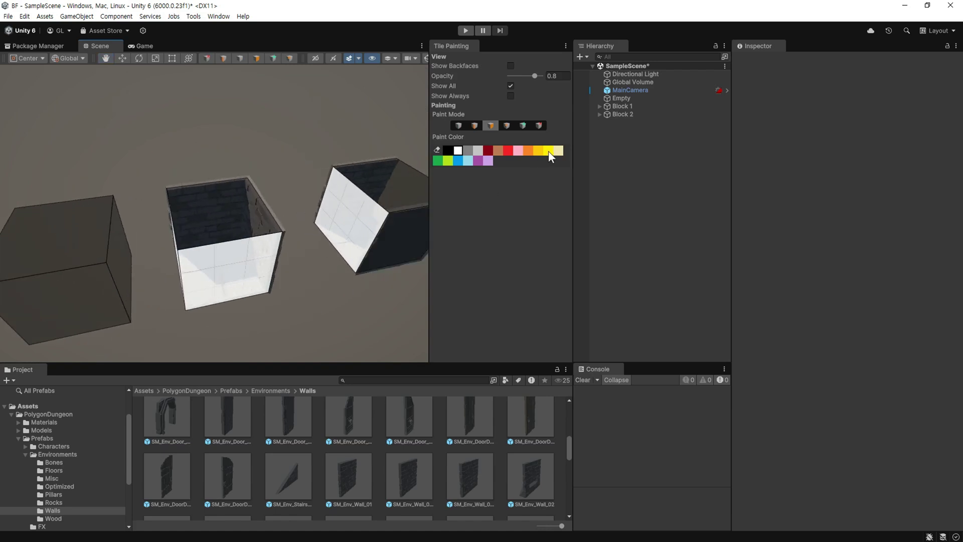
Pick red and paint the block tops and the left block's front face red
click(509, 153)
alt+drag(303, 317, 299, 247)
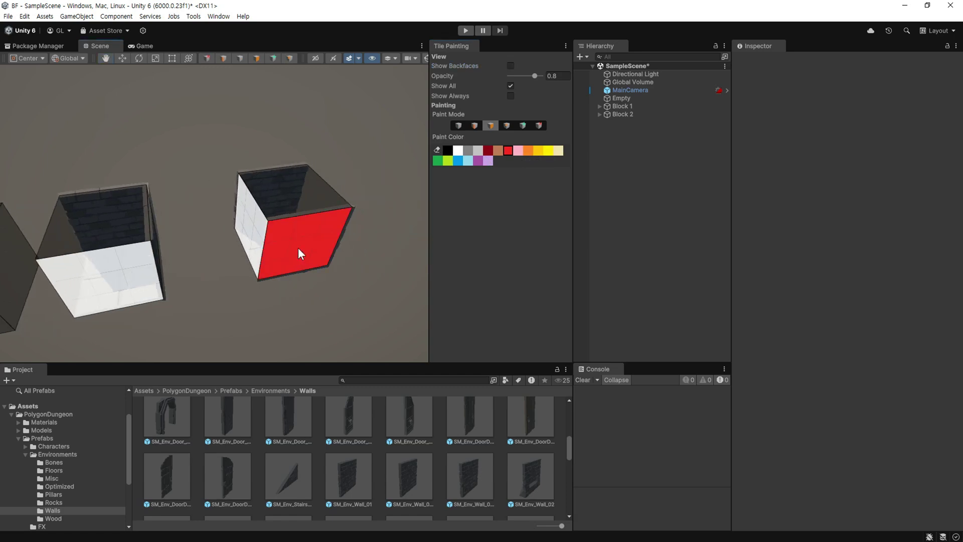
click(511, 66)
alt+drag(251, 207, 381, 182)
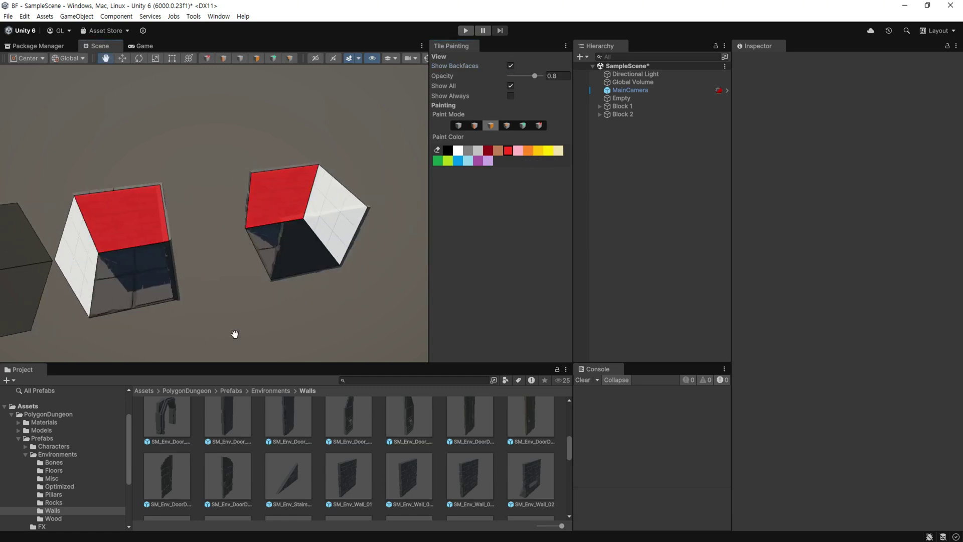
click(510, 66)
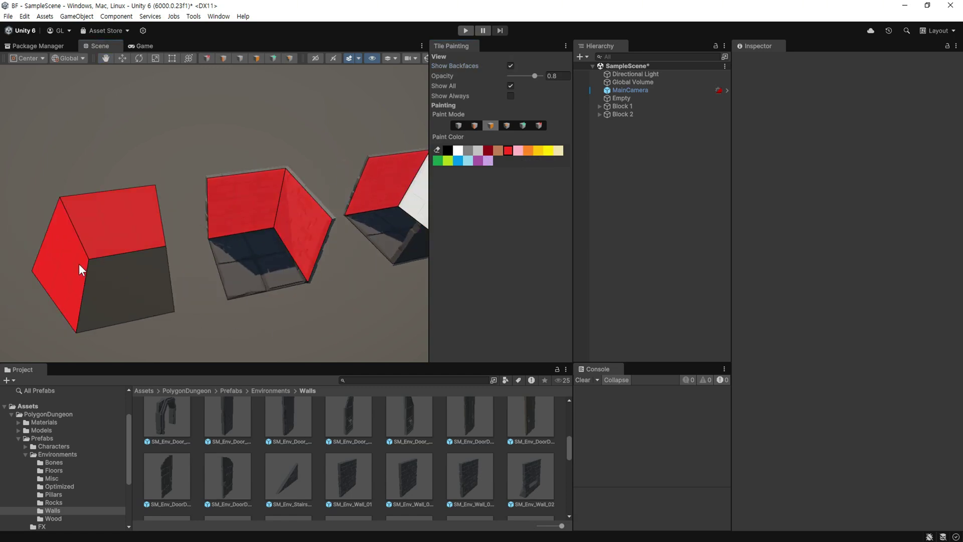
click(162, 249)
mouse_move(339, 327)
alt+mouse_down()
mouse_move(313, 314)
mouse_move(368, 305)
mouse_move(344, 303)
mouse_move(323, 325)
mouse_move(304, 312)
mouse_move(352, 321)
mouse_move(333, 321)
alt+mouse_up()
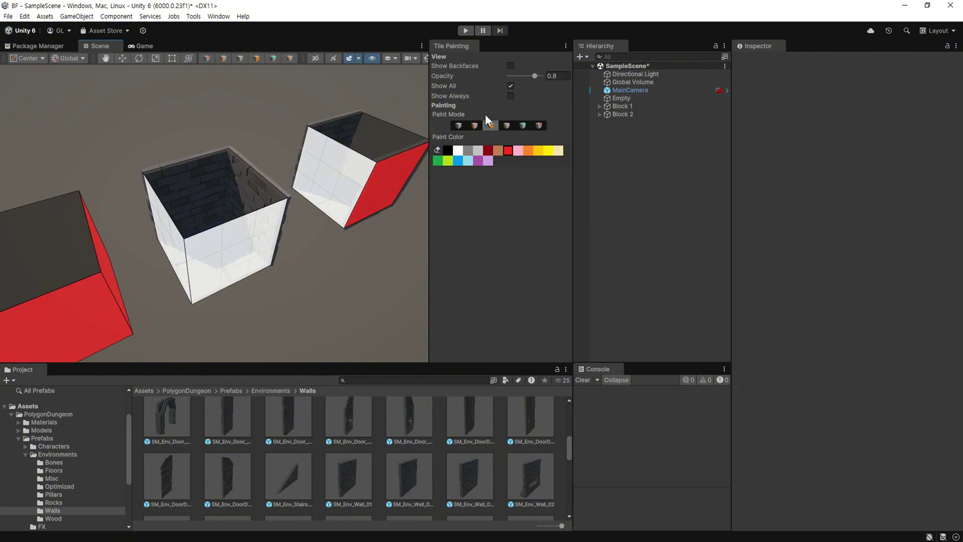
Uncheck Show All to hide the painted tile overlays and recentre the view on the walls
click(511, 86)
right_click(313, 297)
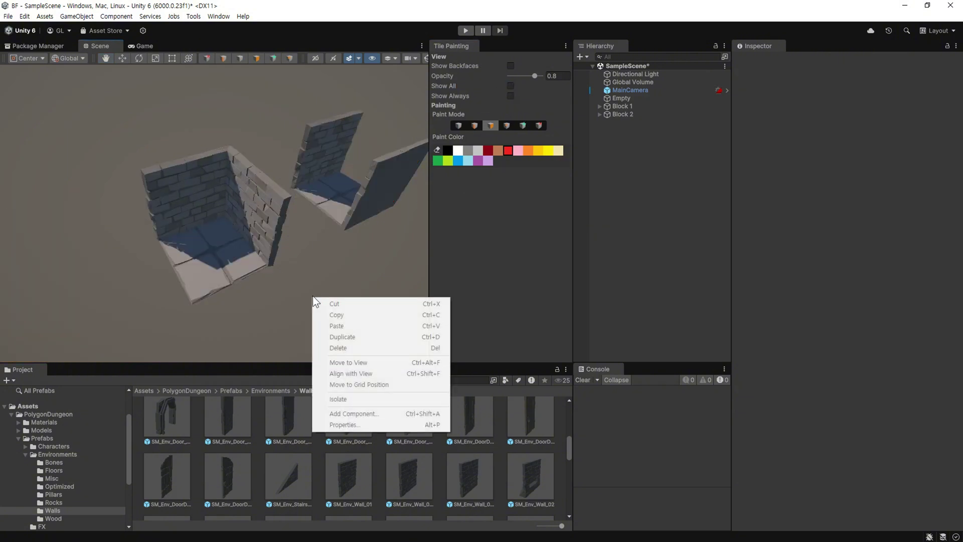
click(321, 258)
scroll(328, 279, down, 2)
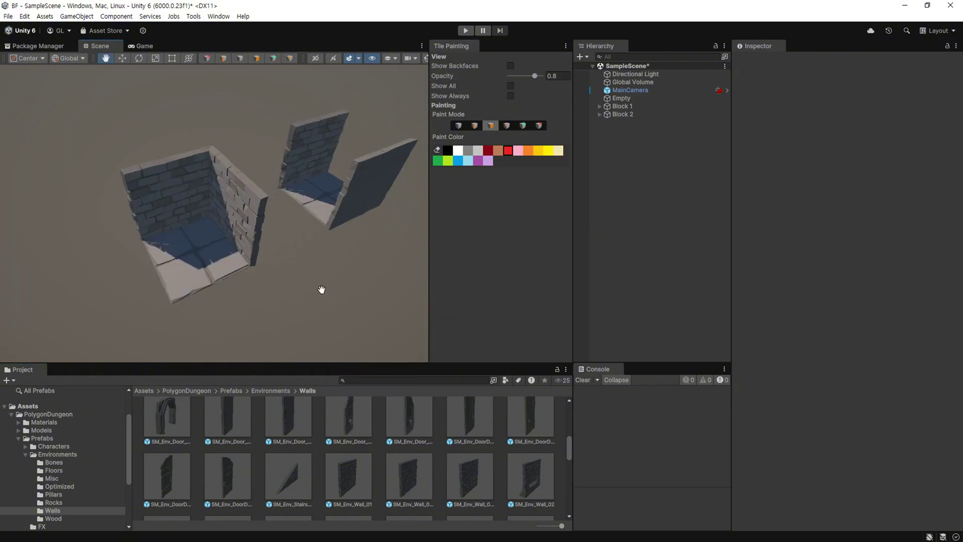
scroll(319, 286, down, 2)
scroll(281, 291, down, 2)
middle_drag(243, 299, 329, 254)
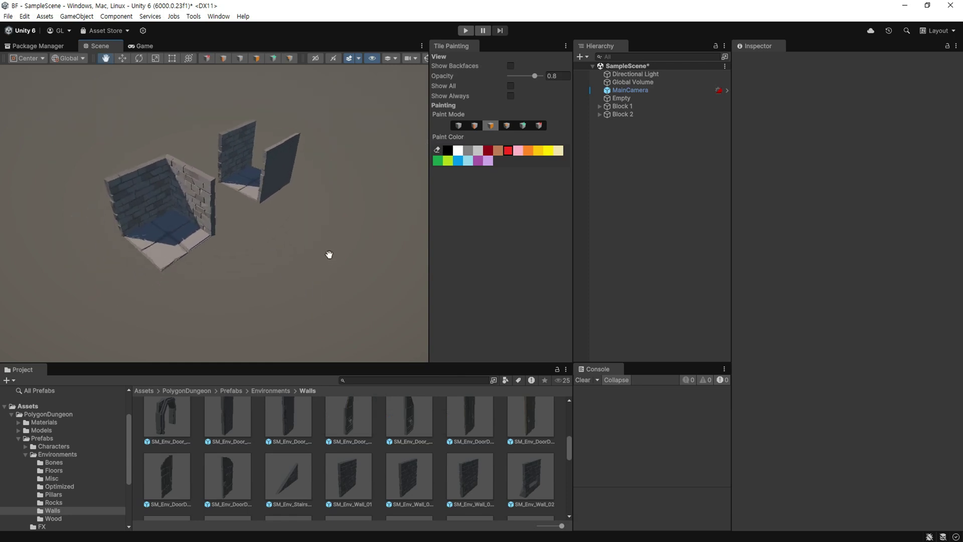
Create an empty GameObject named Main, reset its Transform and set Position Z to 50
right_click(625, 138)
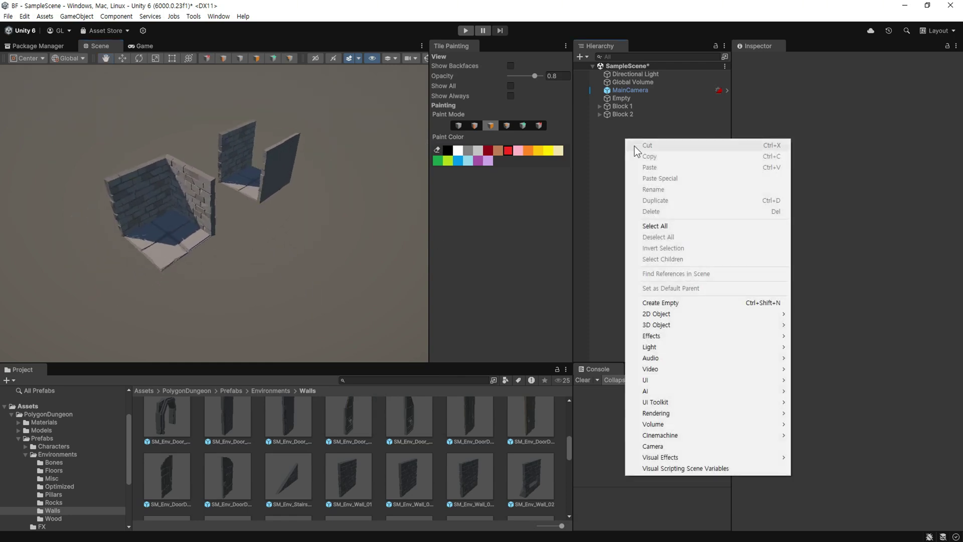
click(680, 302)
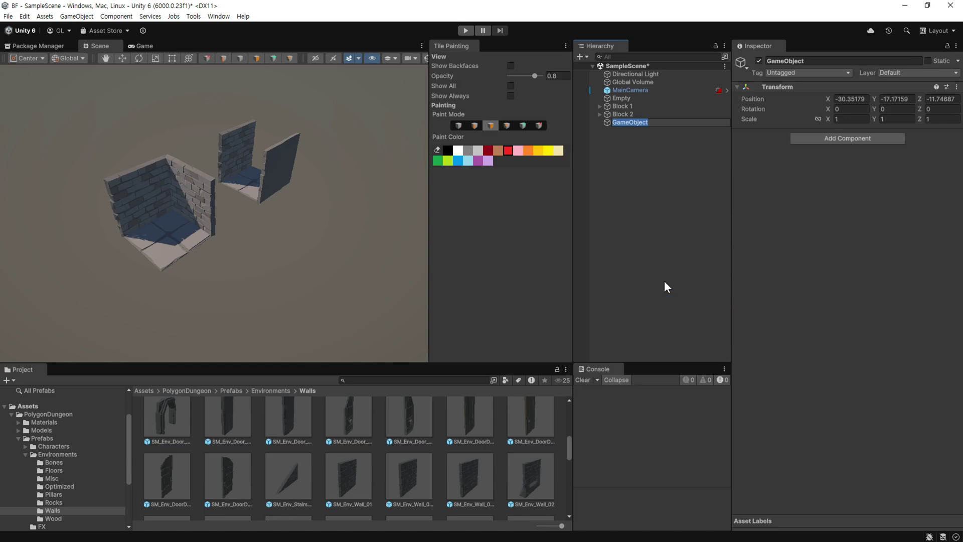
text(Main)
key(Return)
click(956, 86)
click(832, 98)
scroll(264, 257, down, 3)
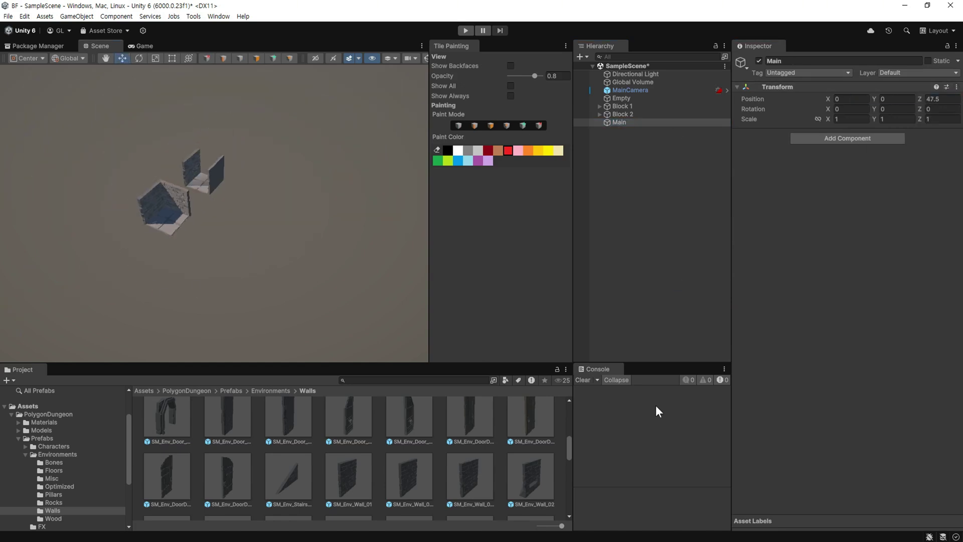
text(50)
key(Return)
key(f)
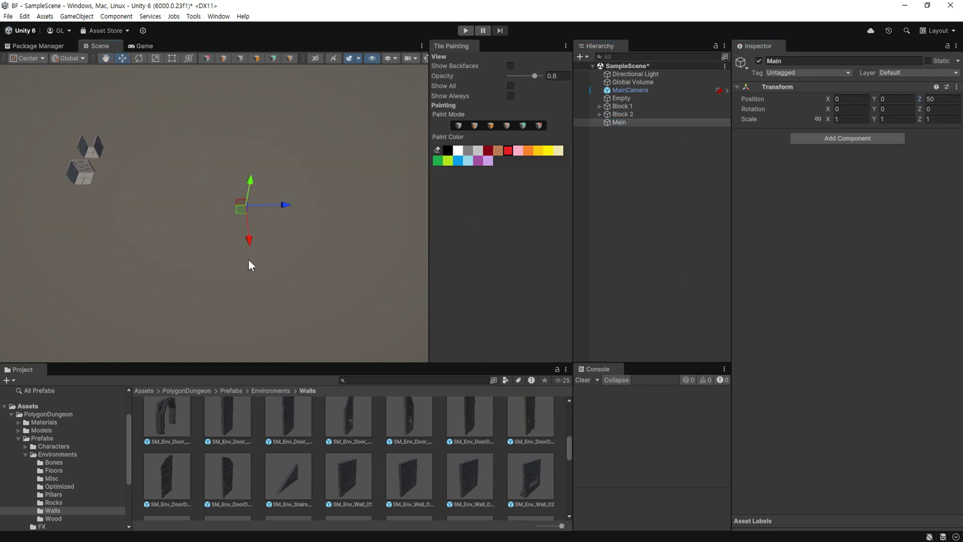
Add a Tessera Generator component to Main via Component > Tessera
click(120, 19)
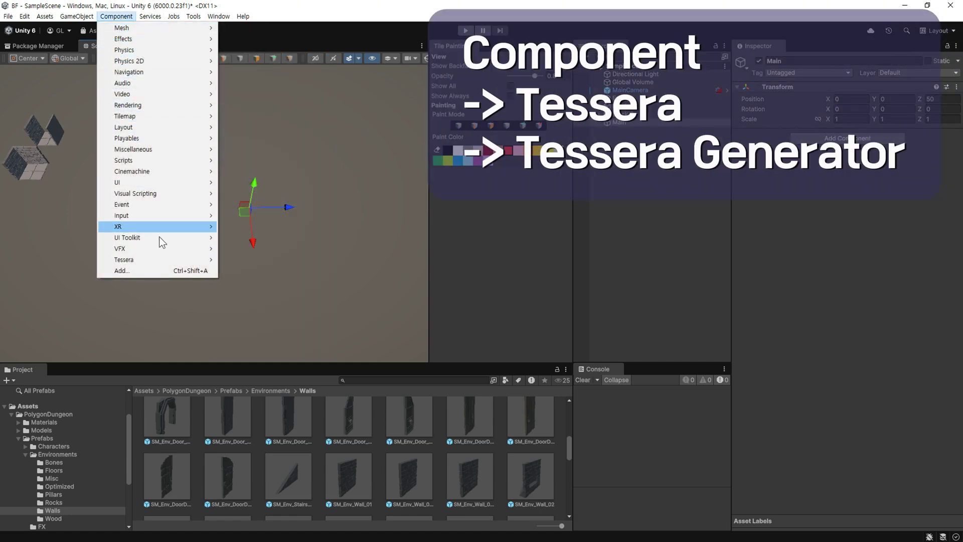
mouse_move(167, 260)
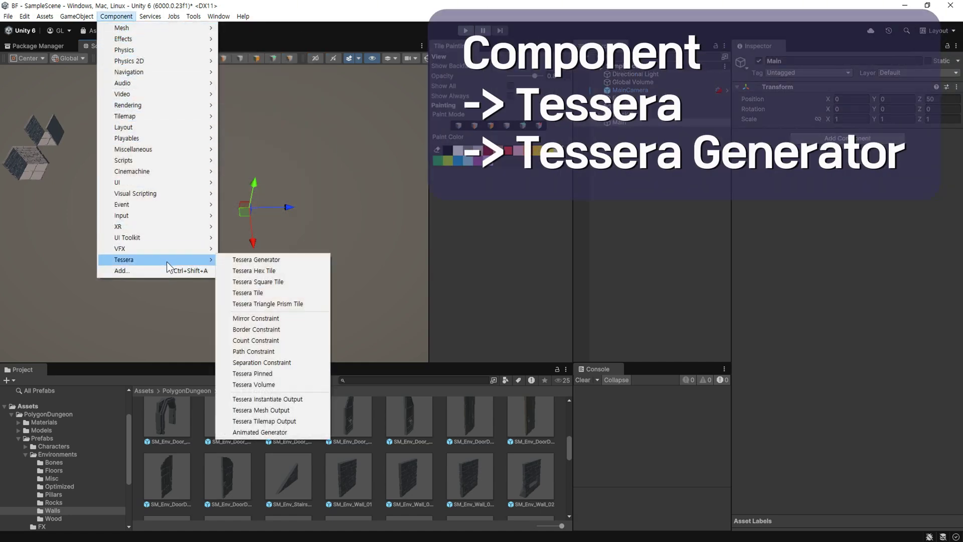
click(306, 262)
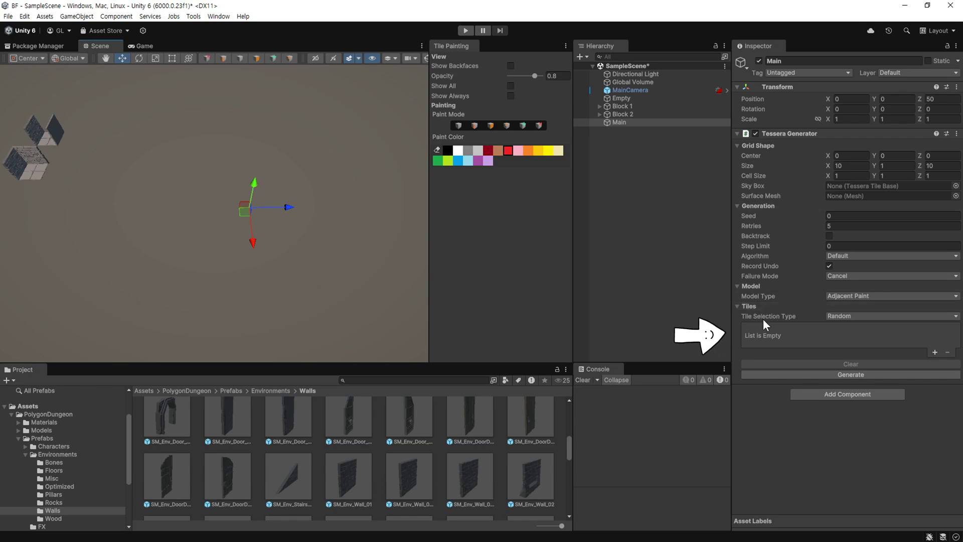
Add Empty, Block 1 and Block 2 to the generator's Tiles, with Empty weight 1.35
drag(624, 98, 802, 335)
click(624, 107)
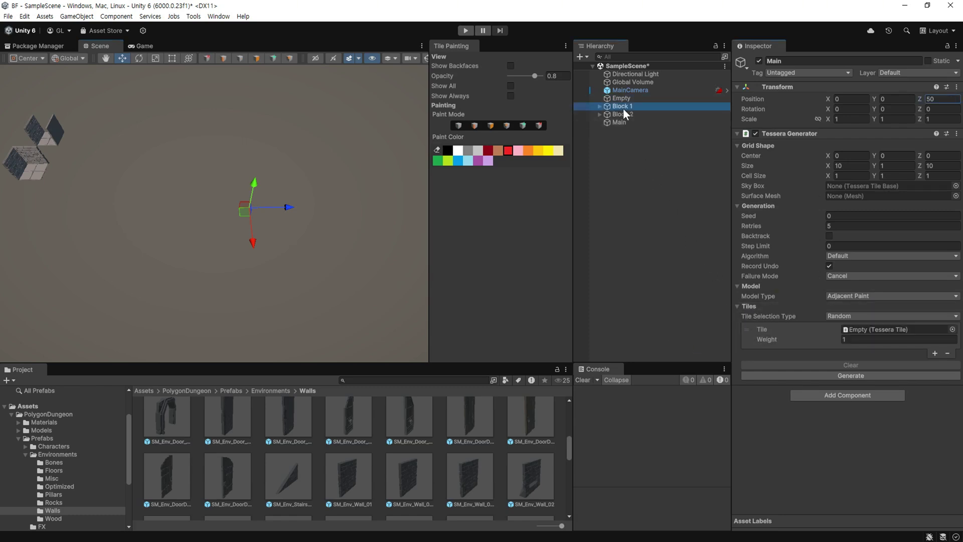
mouse_move(624, 112)
mouse_down()
mouse_move(792, 346)
mouse_move(636, 136)
mouse_move(782, 364)
mouse_up()
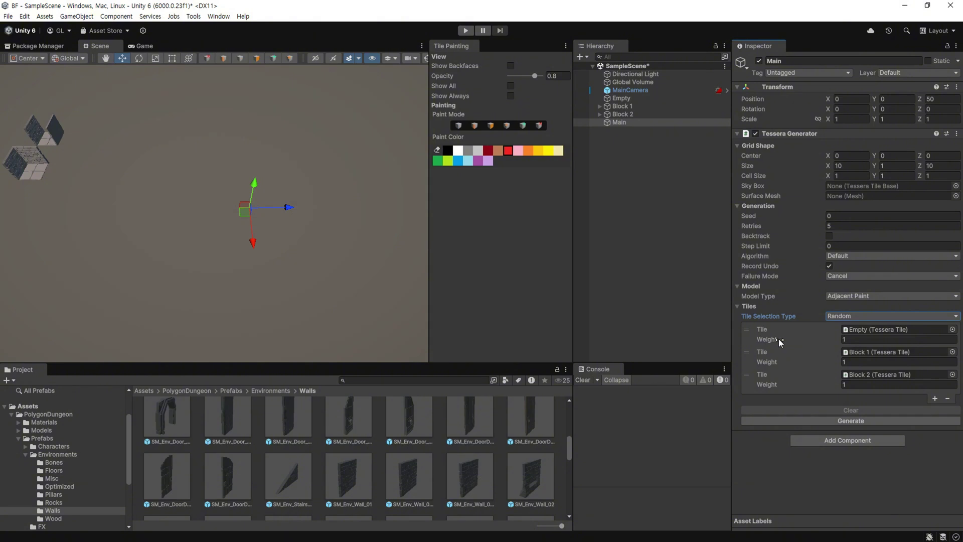
drag(778, 339, 771, 342)
Generate the dungeon and move the view in to inspect the maze
click(813, 421)
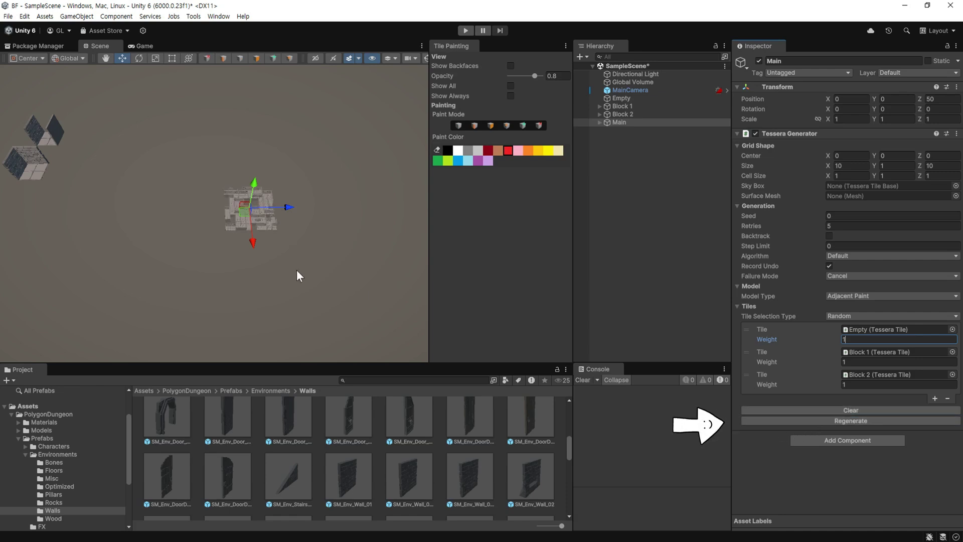
middle_drag(297, 270, 211, 197)
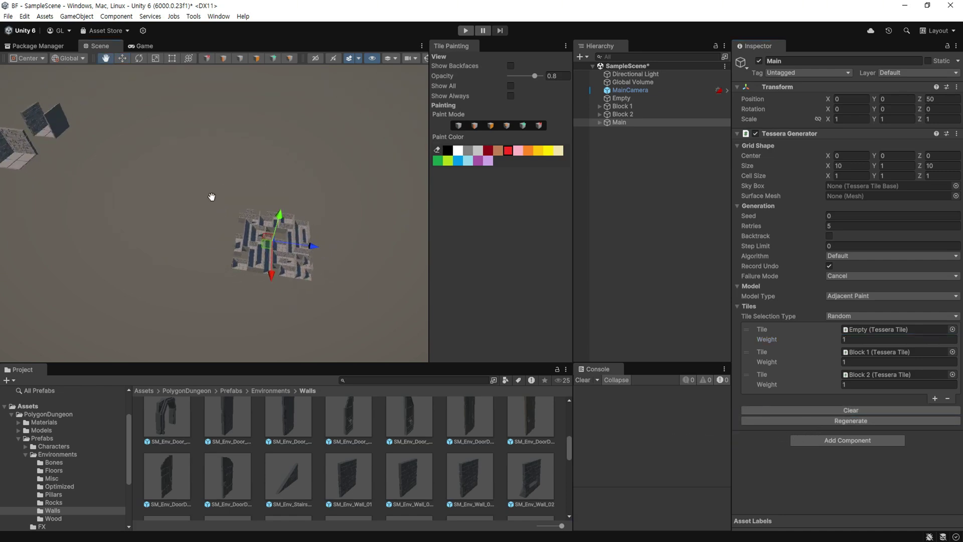
scroll(231, 222, up, 3)
alt+drag(231, 221, 211, 157)
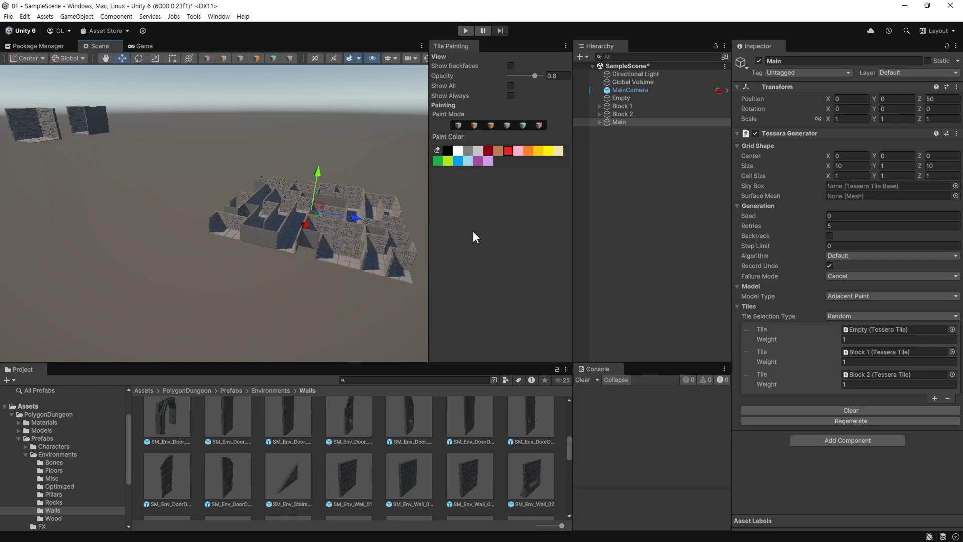
Set the Cell Size to 5 and regenerate the maze into several new layouts
click(844, 176)
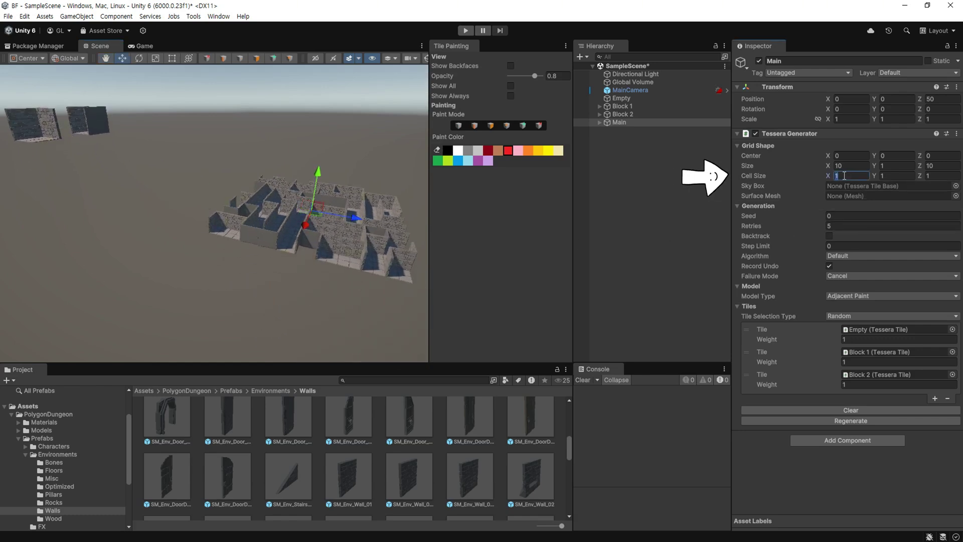
text(5)
key(Tab)
text(5)
click(830, 421)
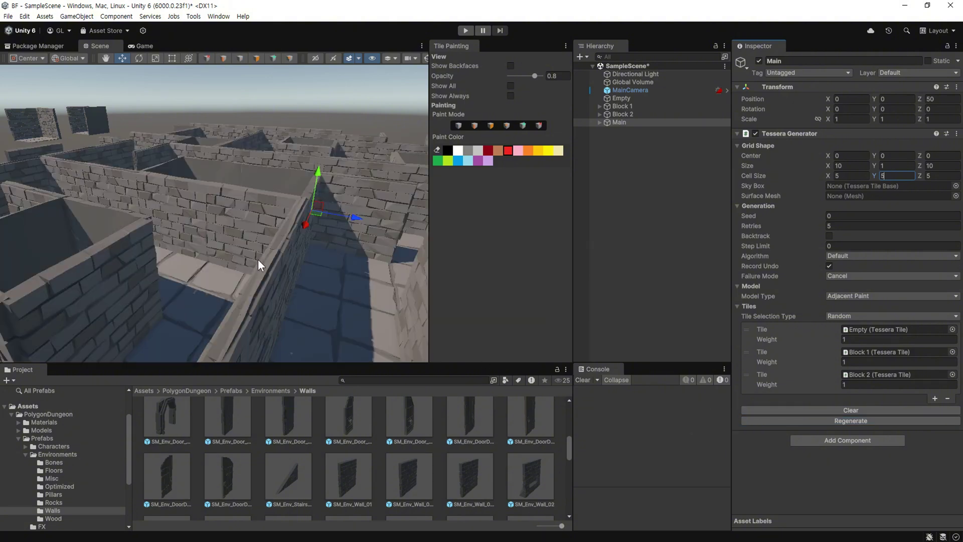
scroll(249, 242, down, 5)
mouse_move(176, 178)
alt+mouse_down()
mouse_move(254, 236)
mouse_move(293, 197)
alt+mouse_up()
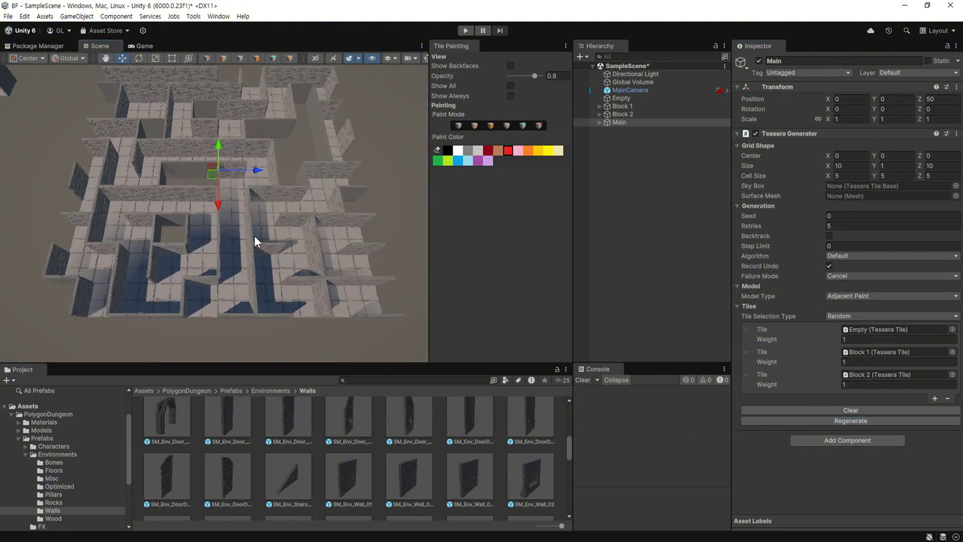
click(827, 420)
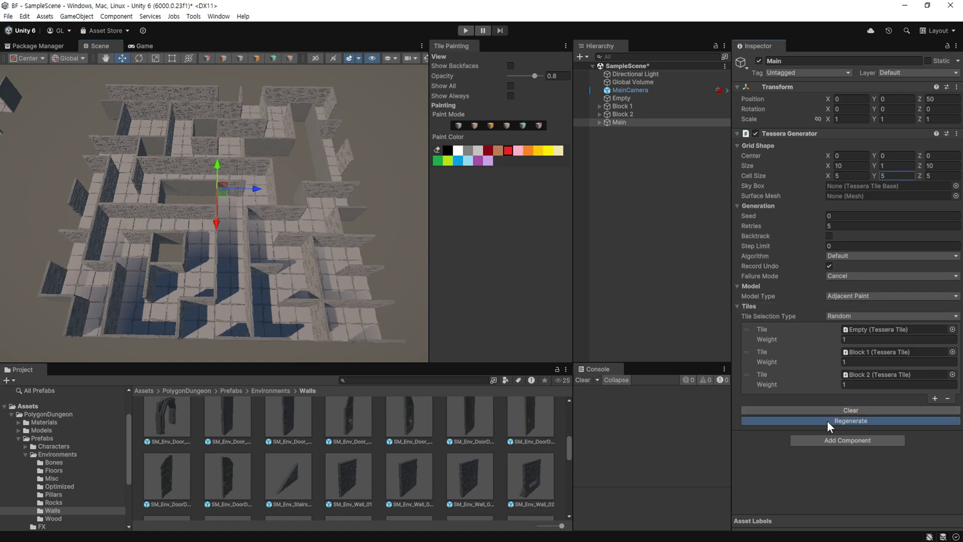
click(826, 421)
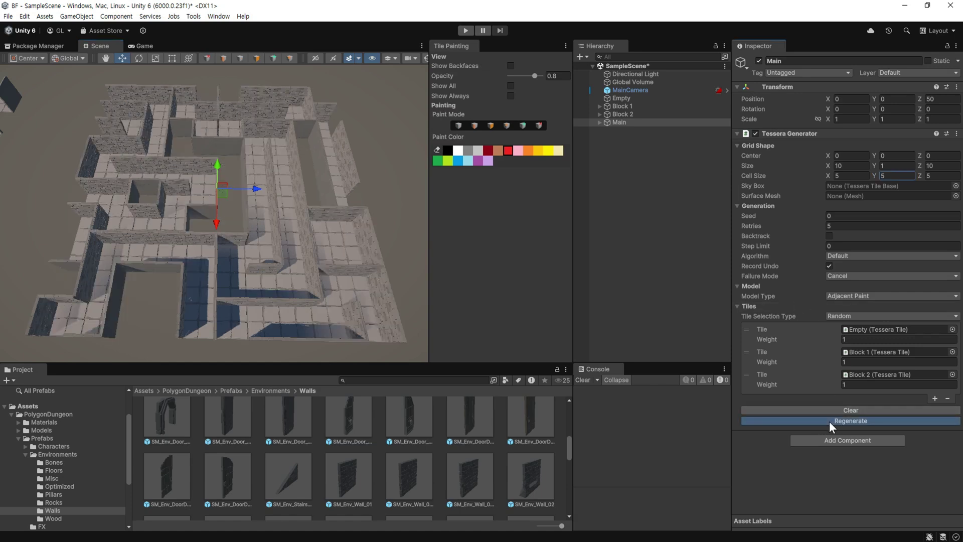
click(828, 421)
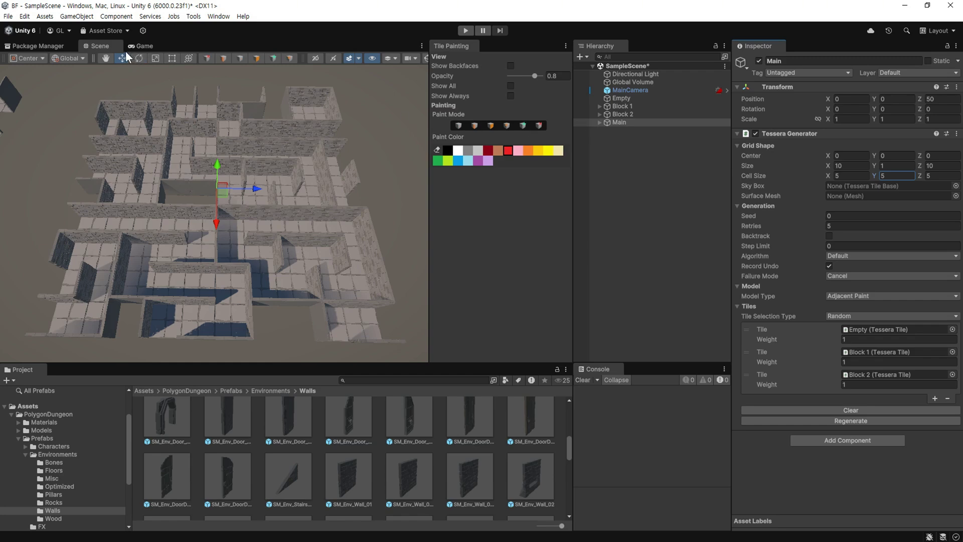
Add a Path Constraint component to Main via Component > Tessera
click(115, 16)
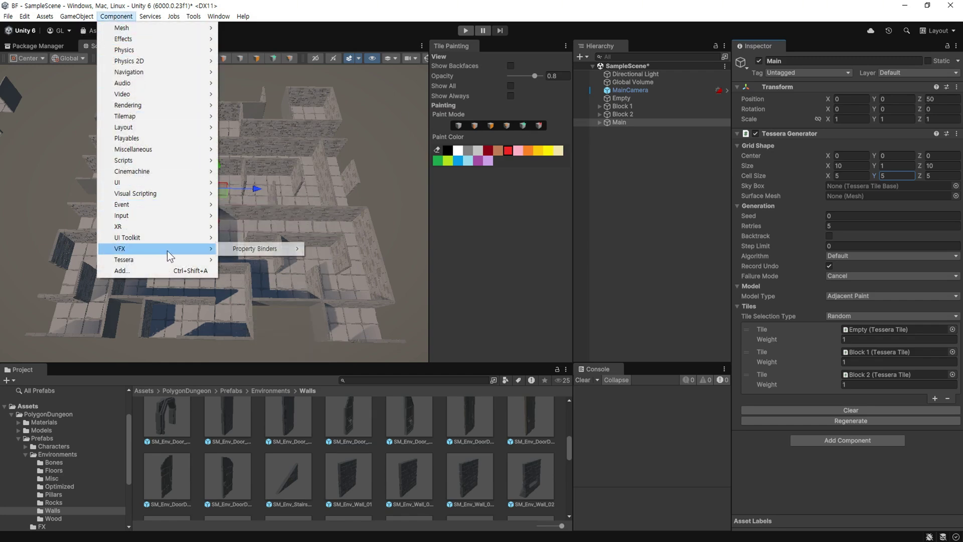
mouse_move(168, 259)
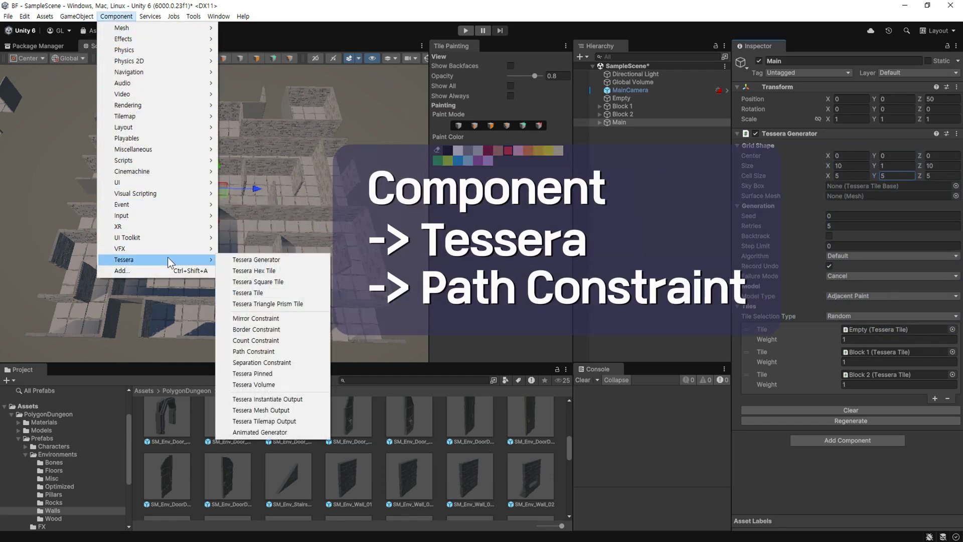
click(306, 351)
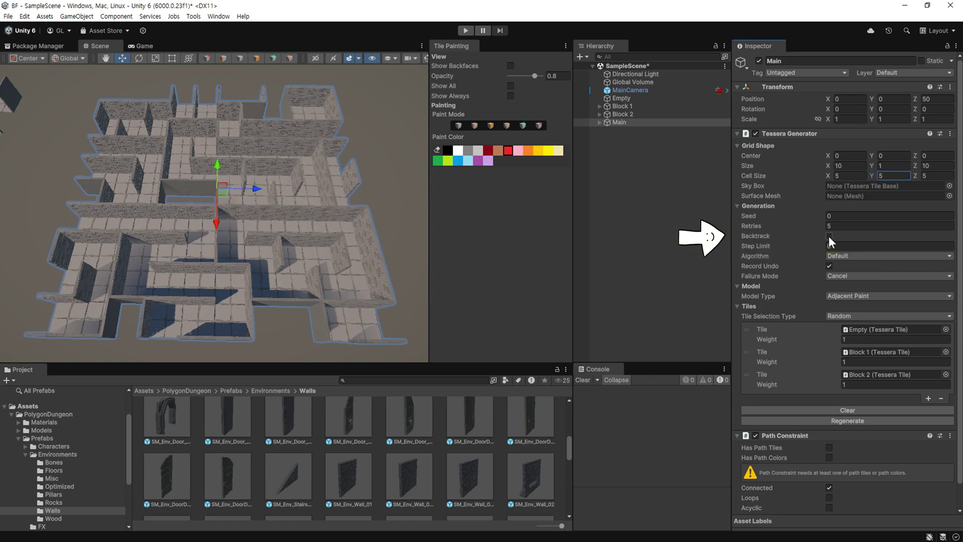
Enable Backtrack on the generator and Has Path Colors on the Path Constraint
click(828, 236)
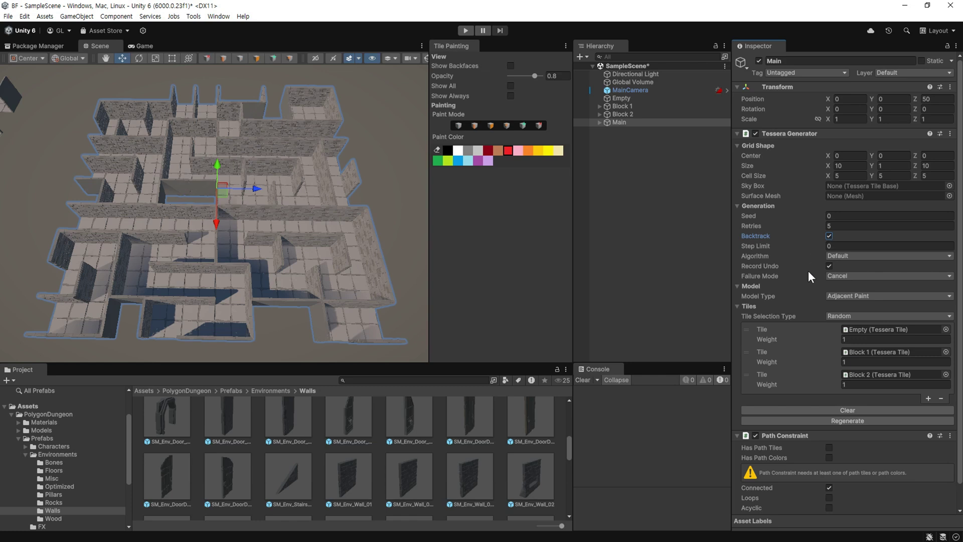
click(736, 133)
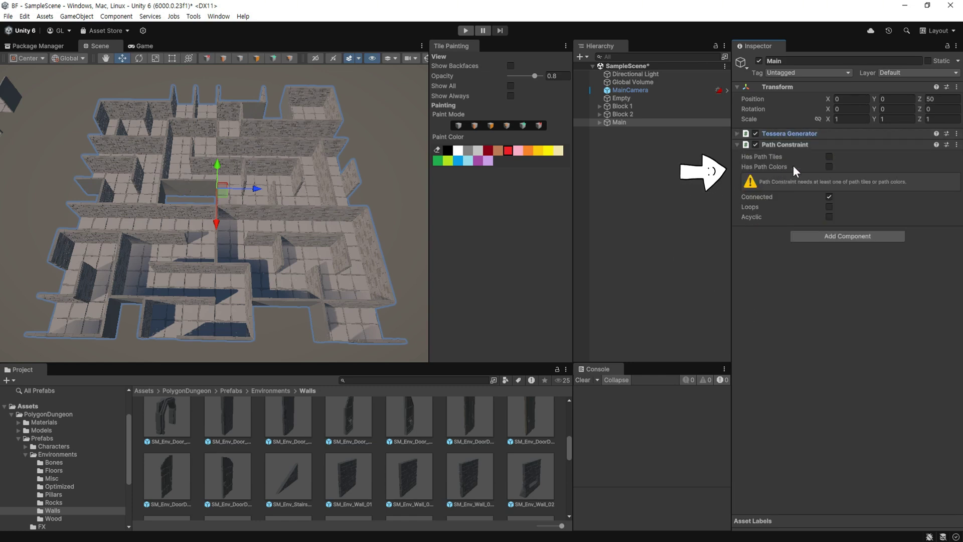
click(828, 166)
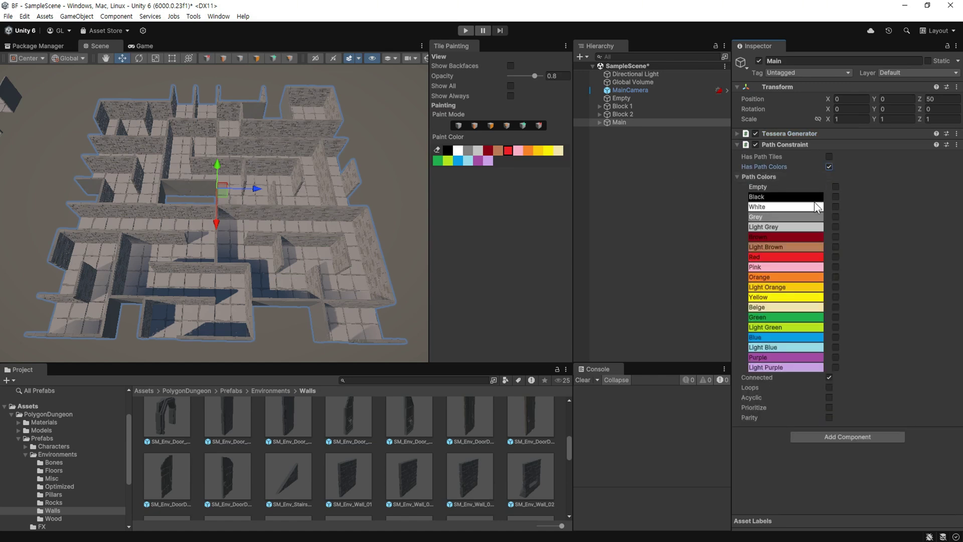
Make White the path colour, trying generation with Connected off before restoring it
click(835, 207)
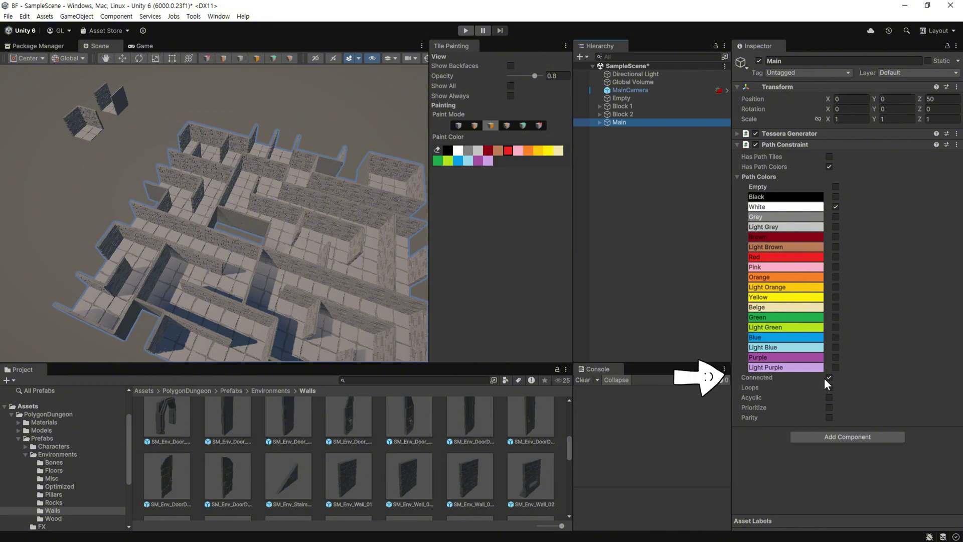
click(824, 198)
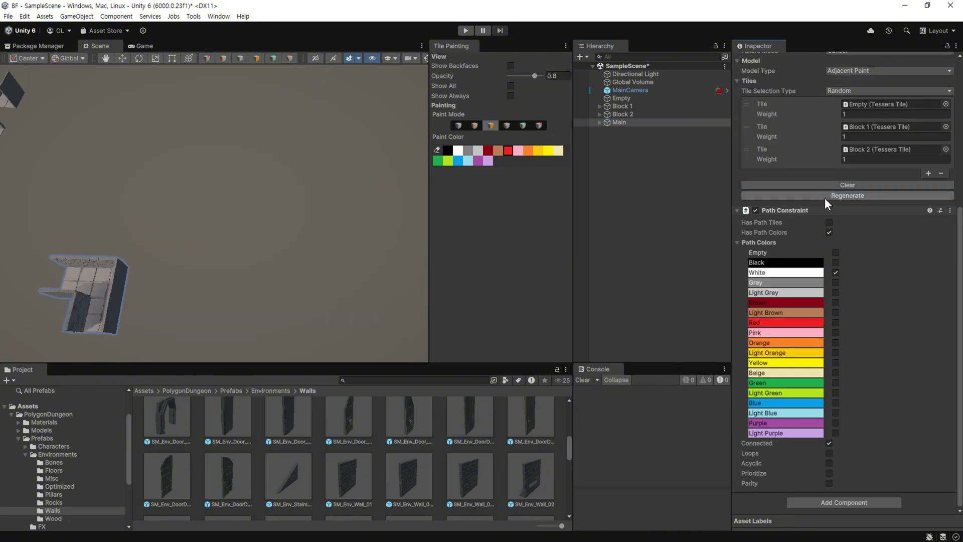
click(828, 443)
click(822, 196)
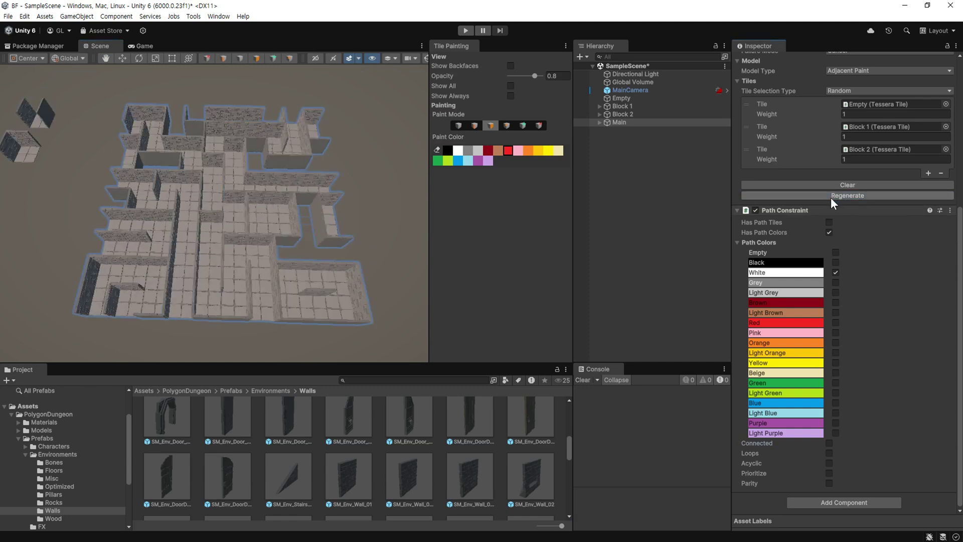
key(ctrl+z)
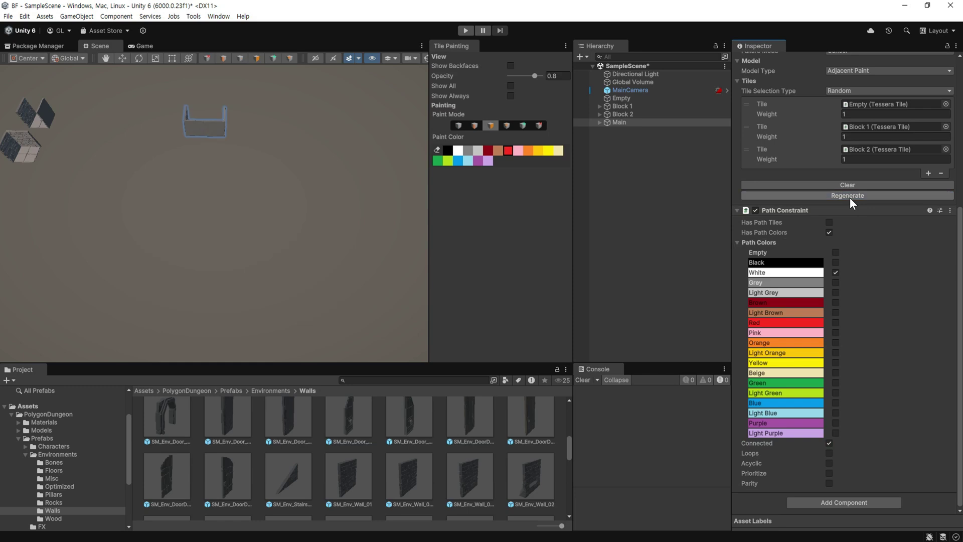
Regenerate the connected maze, cancel the run, then generate a fresh one
click(849, 197)
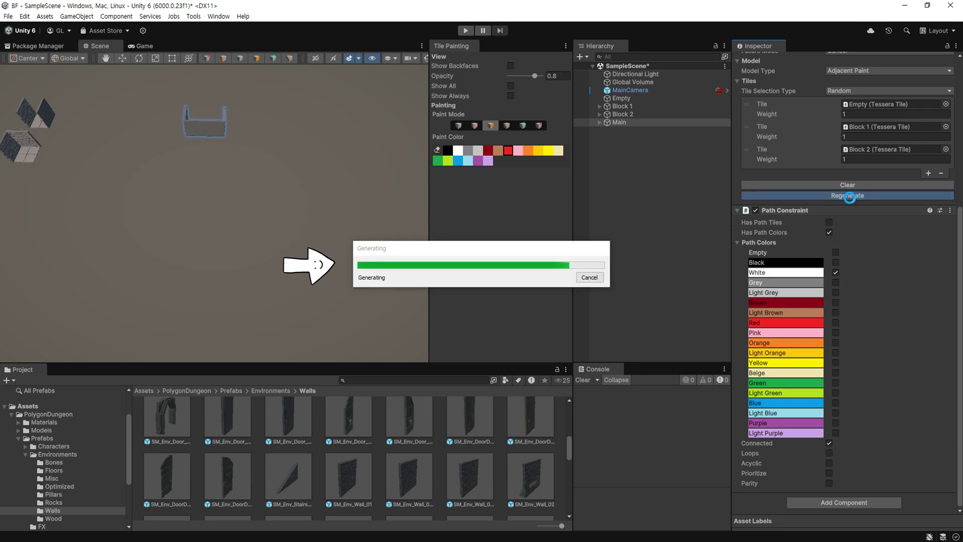
click(597, 281)
click(838, 197)
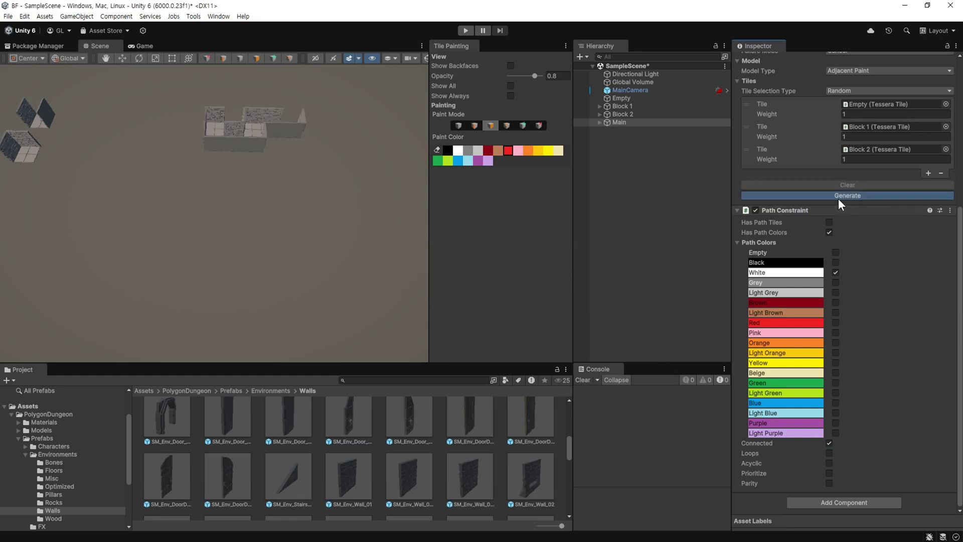
Turn on Loops in the Path Constraint and regenerate three layouts
click(829, 453)
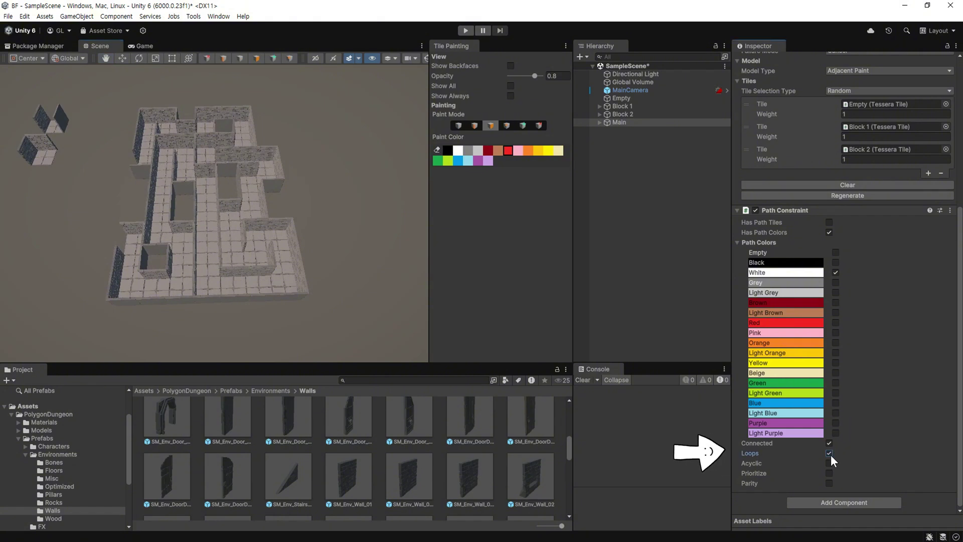
click(823, 195)
click(822, 195)
click(830, 198)
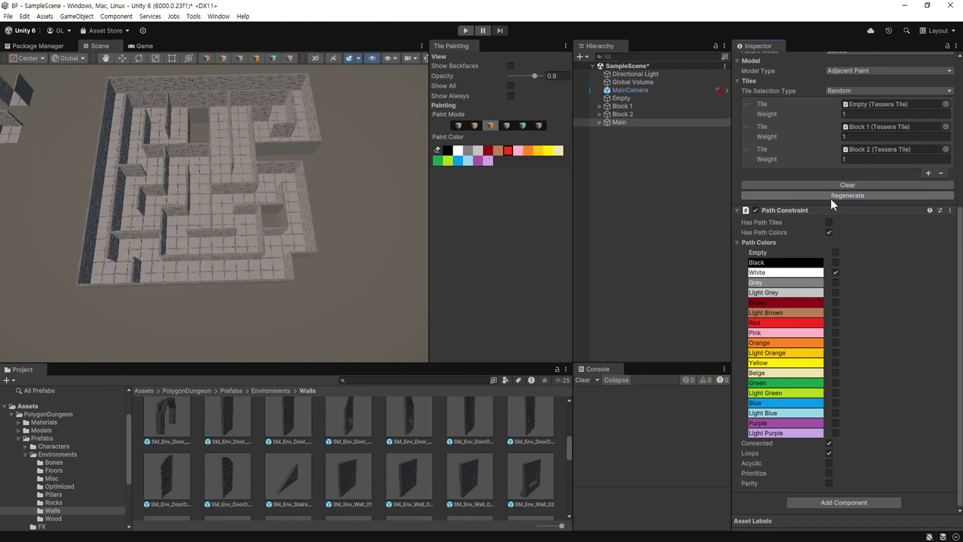
Turn on Prioritize and regenerate the maze five times
click(829, 474)
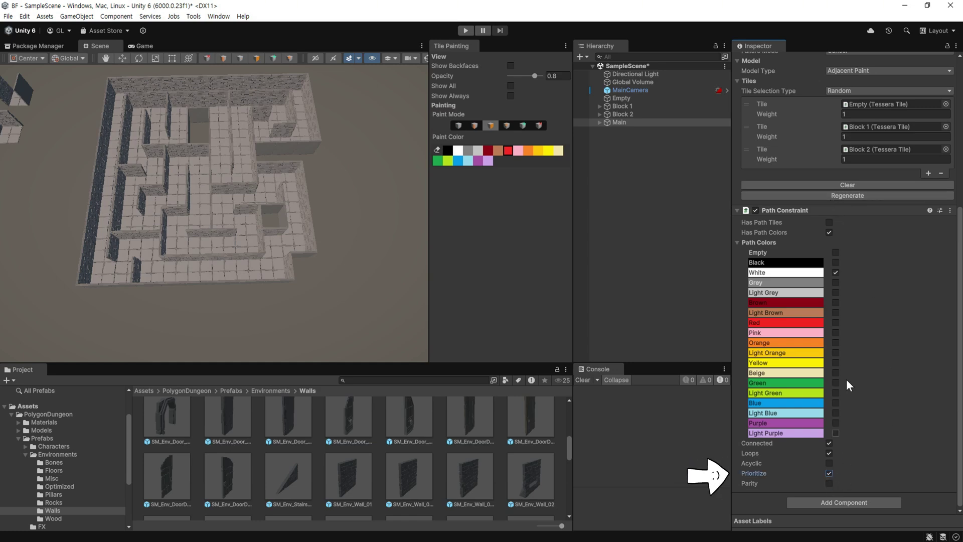
click(834, 197)
click(834, 198)
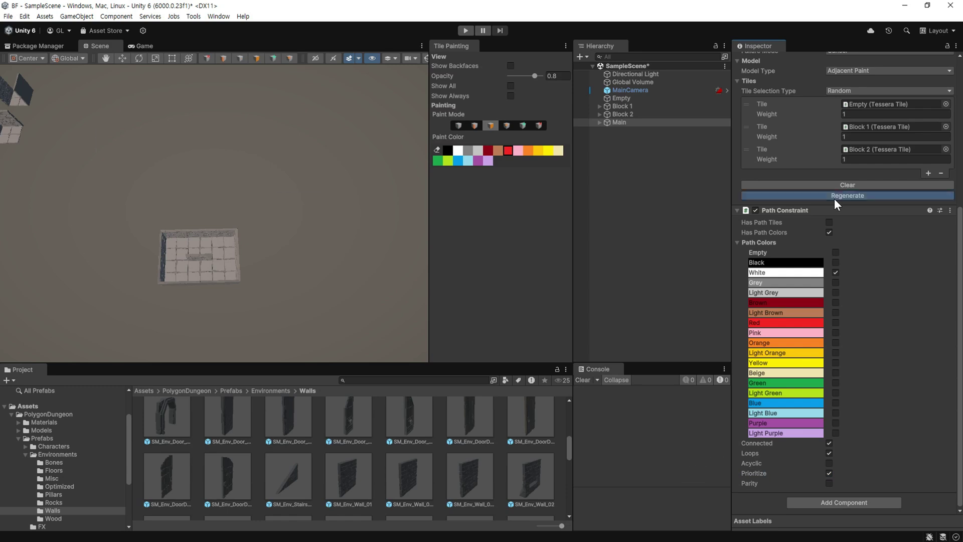
click(834, 198)
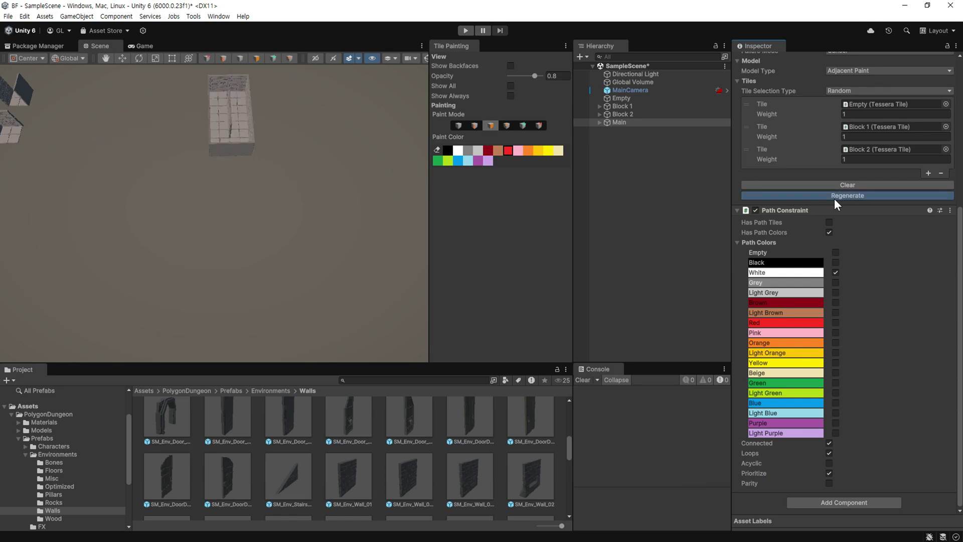
click(834, 197)
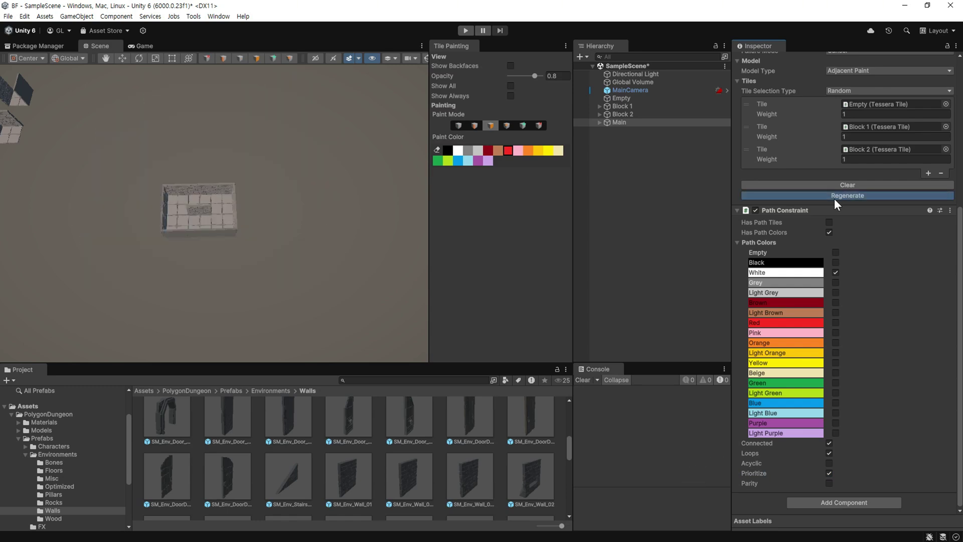
click(834, 198)
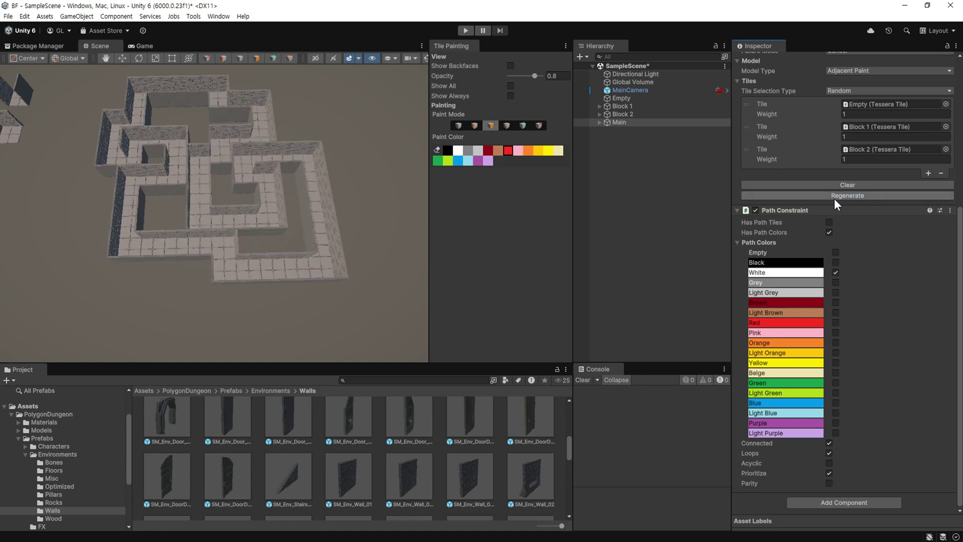
Turn on Parity and regenerate the maze four times
click(829, 483)
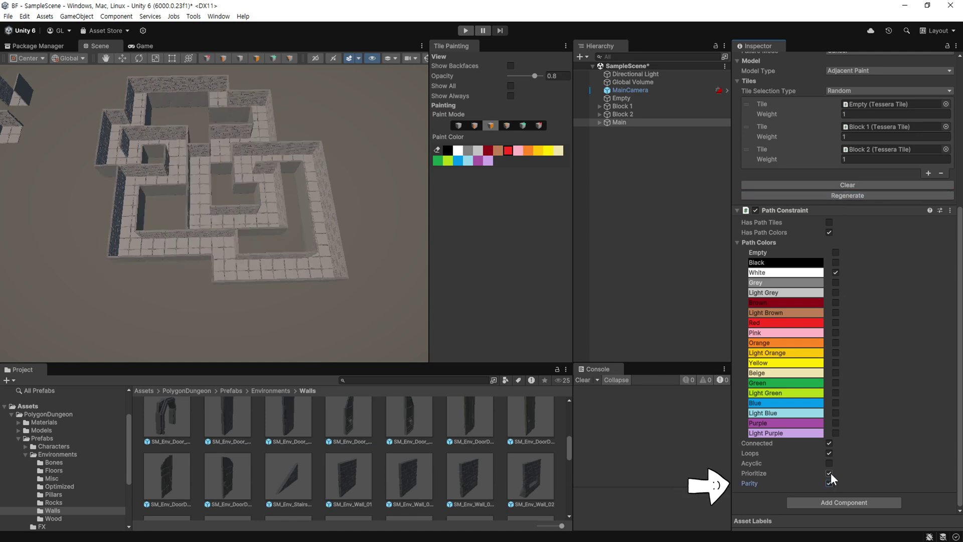
click(843, 197)
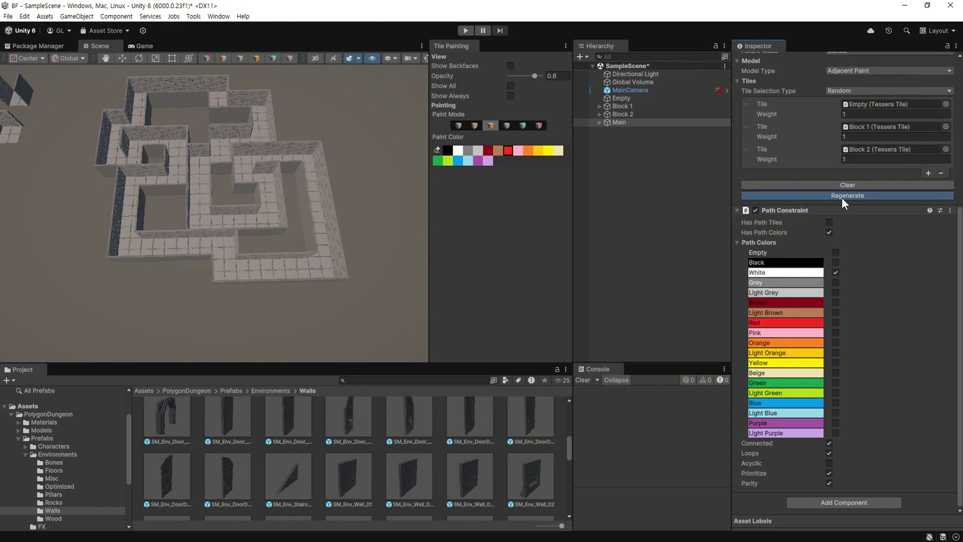
click(841, 197)
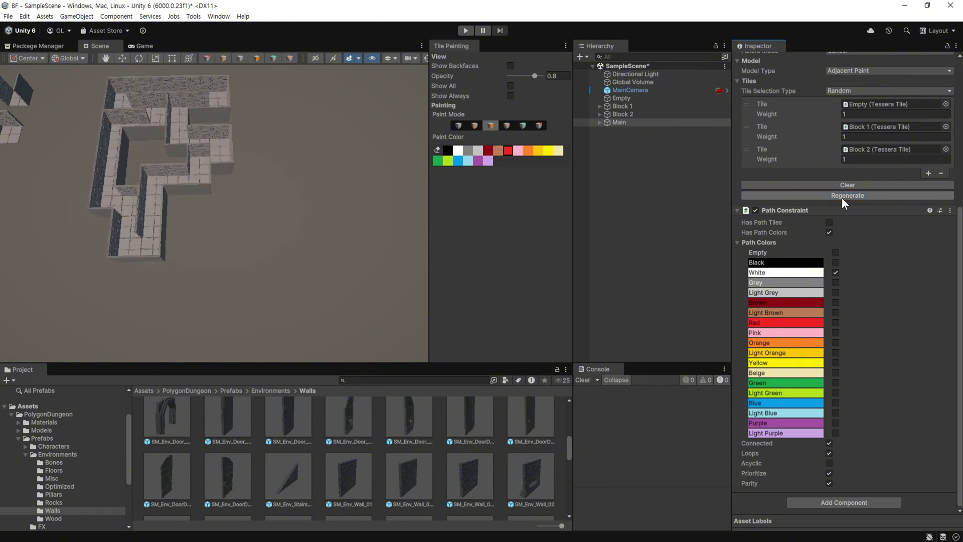
click(841, 197)
click(842, 197)
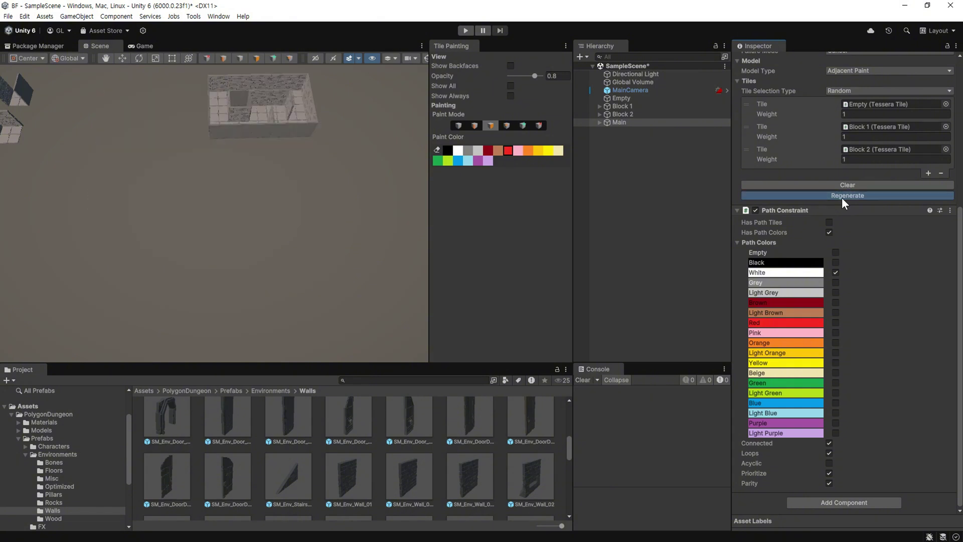
Set the Path Constraint to Loops off, Acyclic on, Parity off, Prioritize on
click(829, 453)
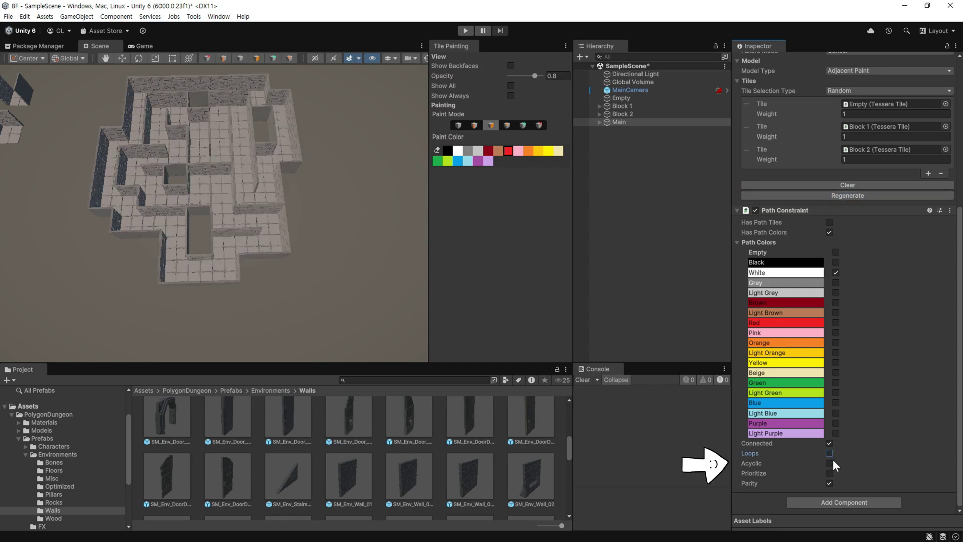
click(829, 463)
click(829, 483)
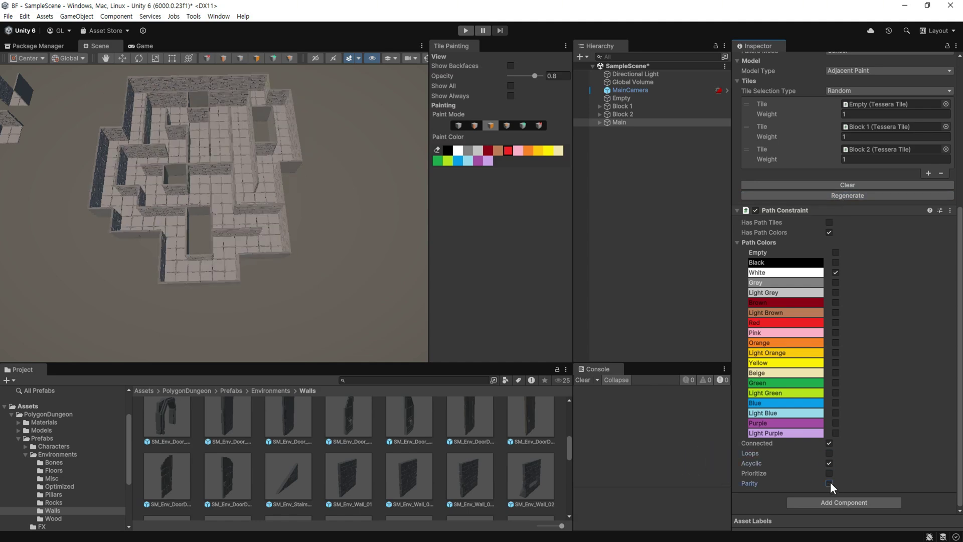
click(829, 473)
Regenerate the acyclic dungeon ten times, then select the Empty tile
click(835, 196)
click(835, 196)
click(835, 196)
click(836, 196)
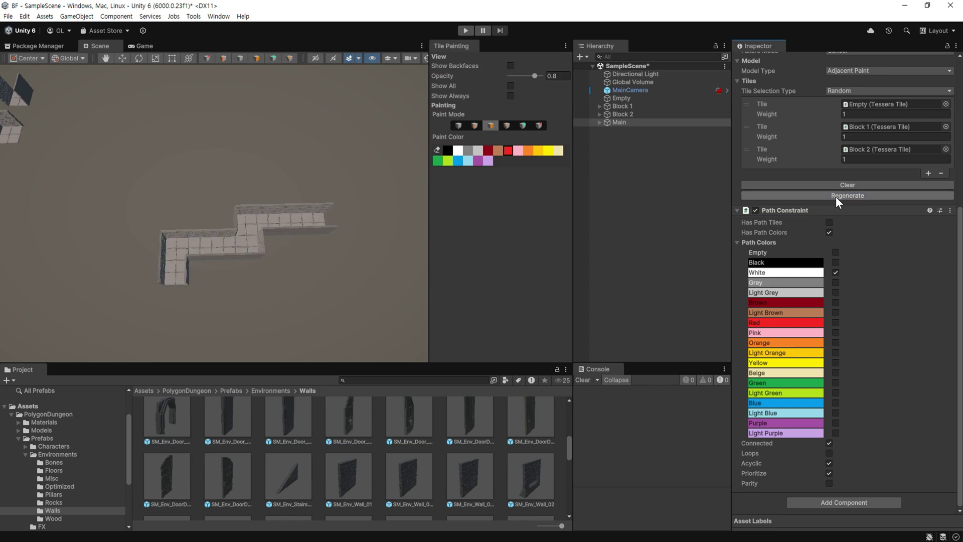
click(835, 196)
click(836, 197)
click(835, 196)
click(835, 196)
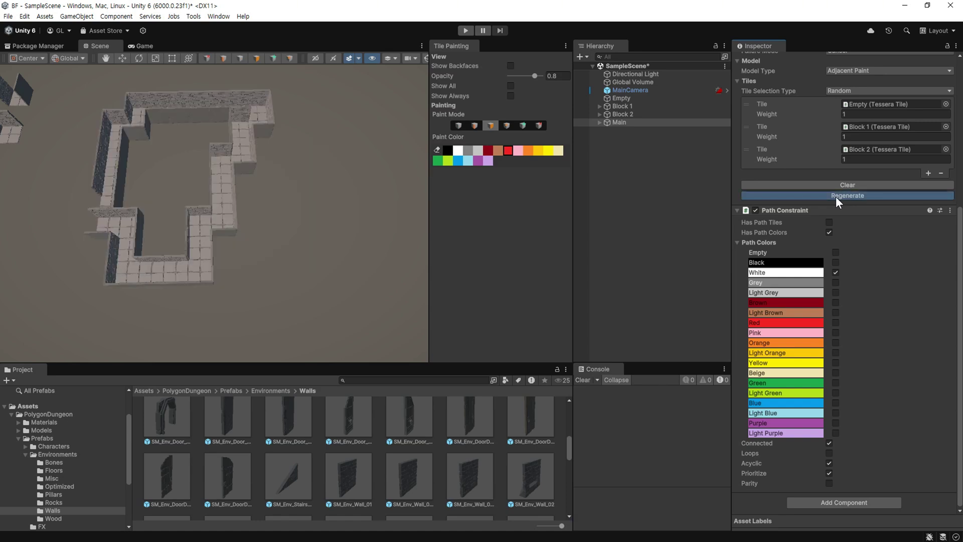
click(836, 196)
click(835, 196)
click(627, 99)
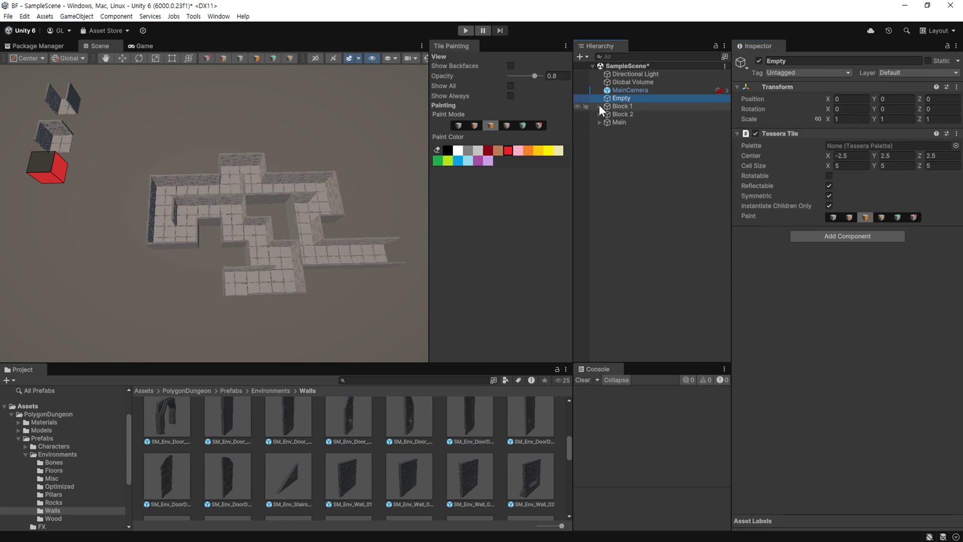
Inspect the Block 1, Block 2 and Empty tile settings
click(599, 106)
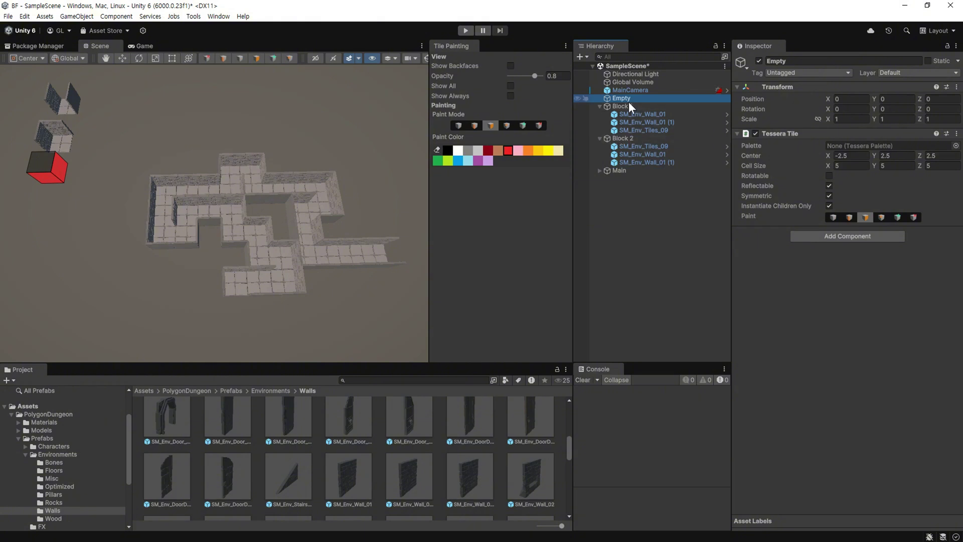
click(627, 105)
click(630, 140)
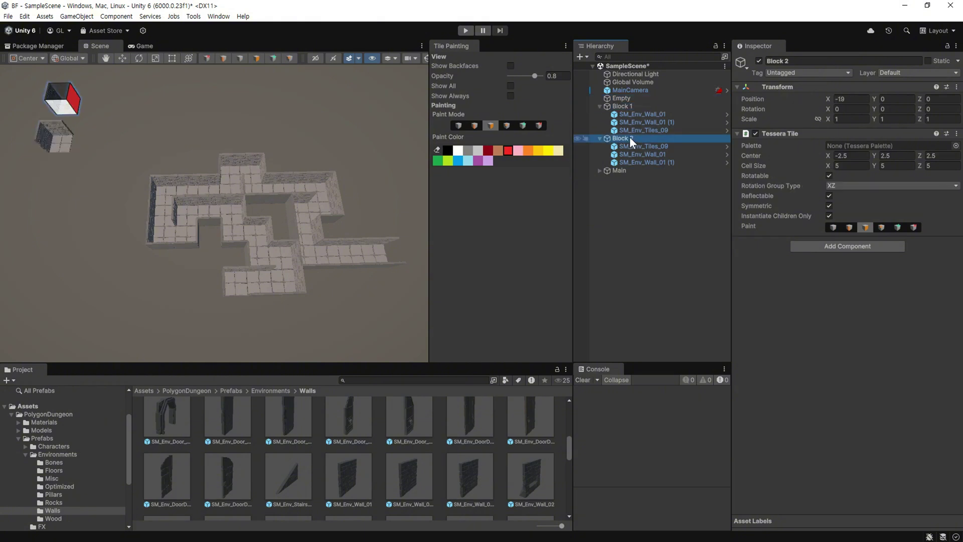
click(622, 107)
click(623, 97)
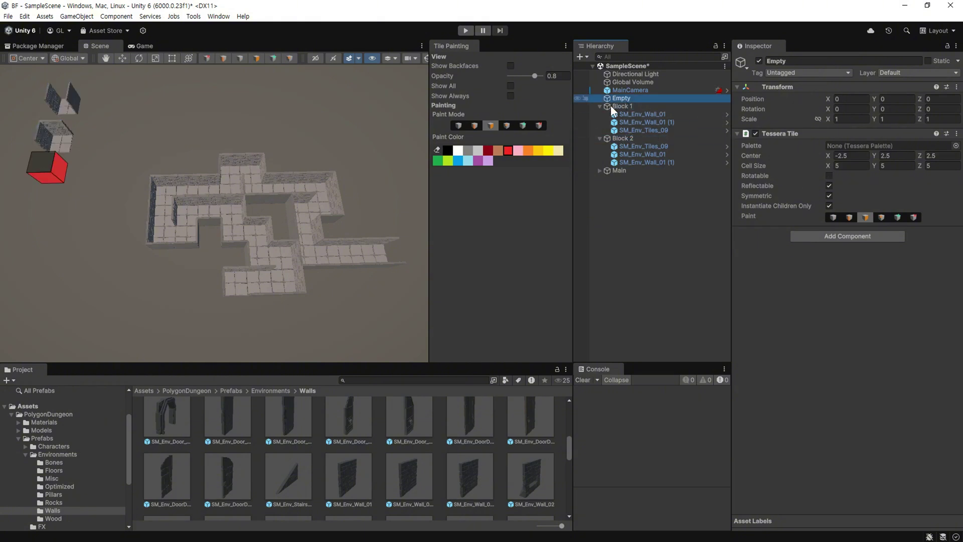
Expand Main and step through its generated tiles, then reselect Main
click(607, 171)
click(599, 171)
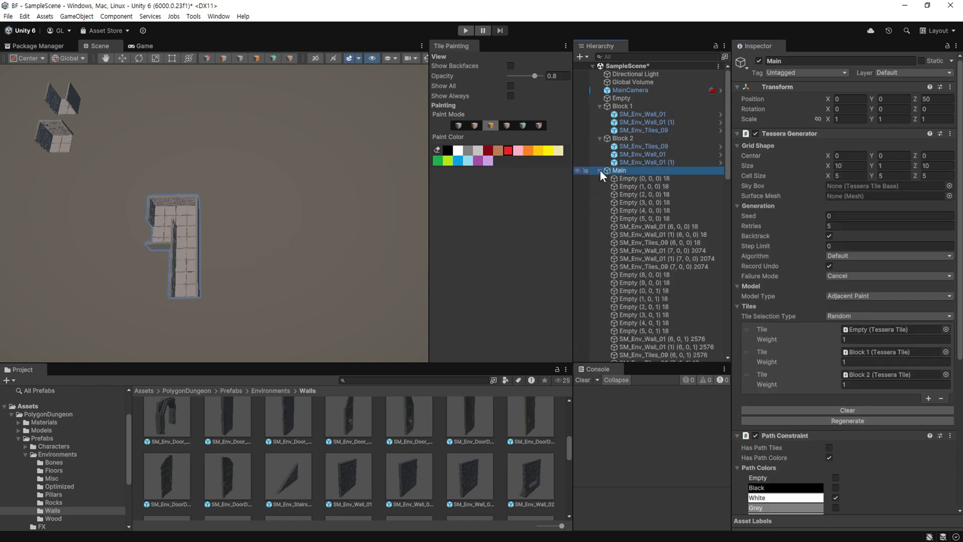
click(636, 179)
key(Down)
key(Down)
key(Down)
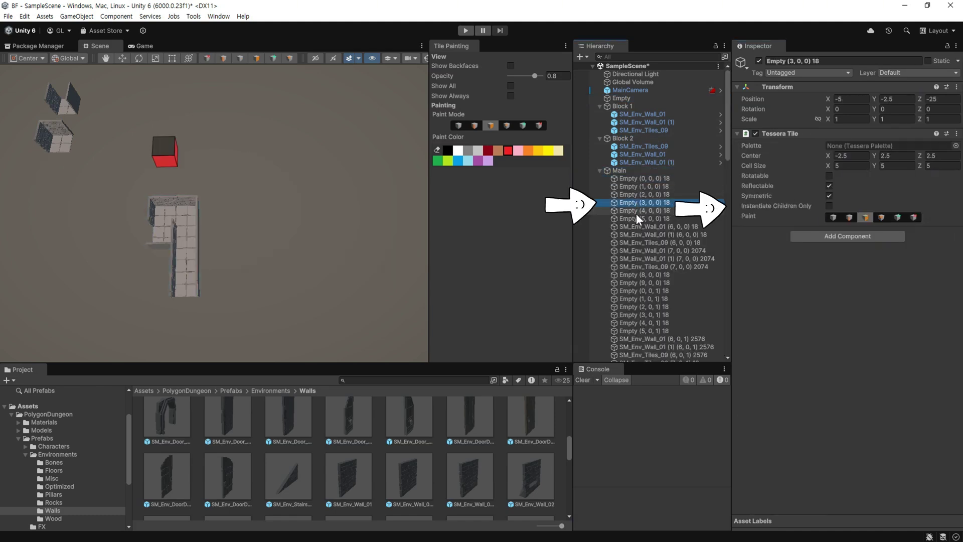
key(Down)
key(Down)
click(634, 178)
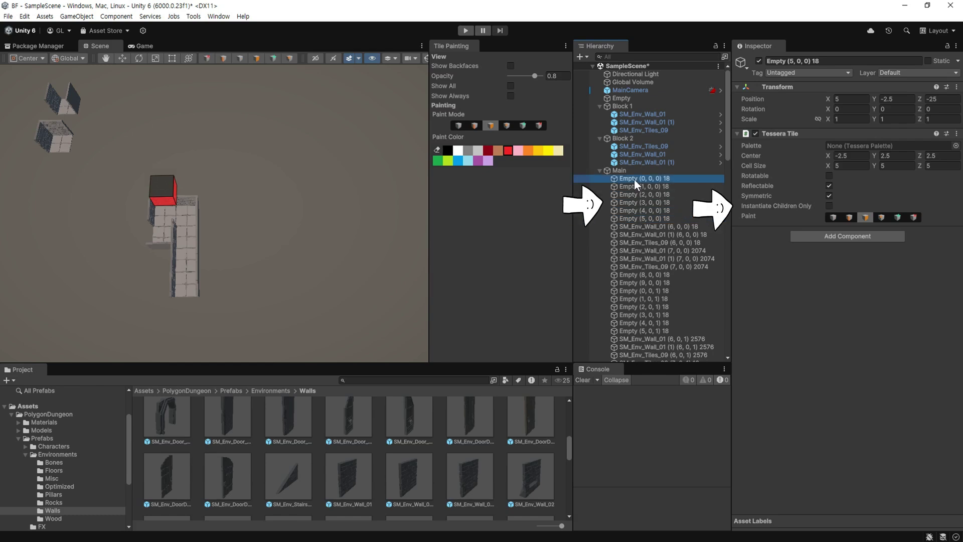
click(651, 98)
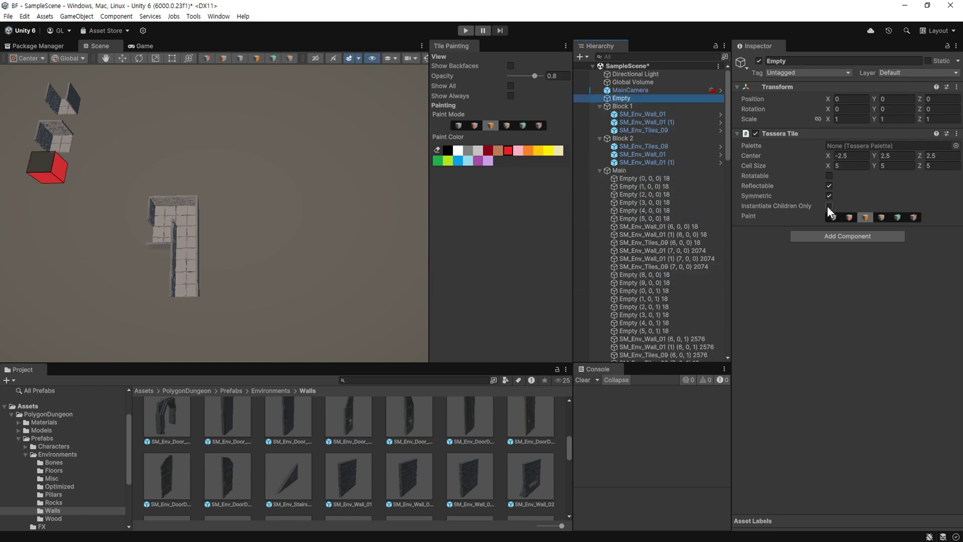
click(618, 171)
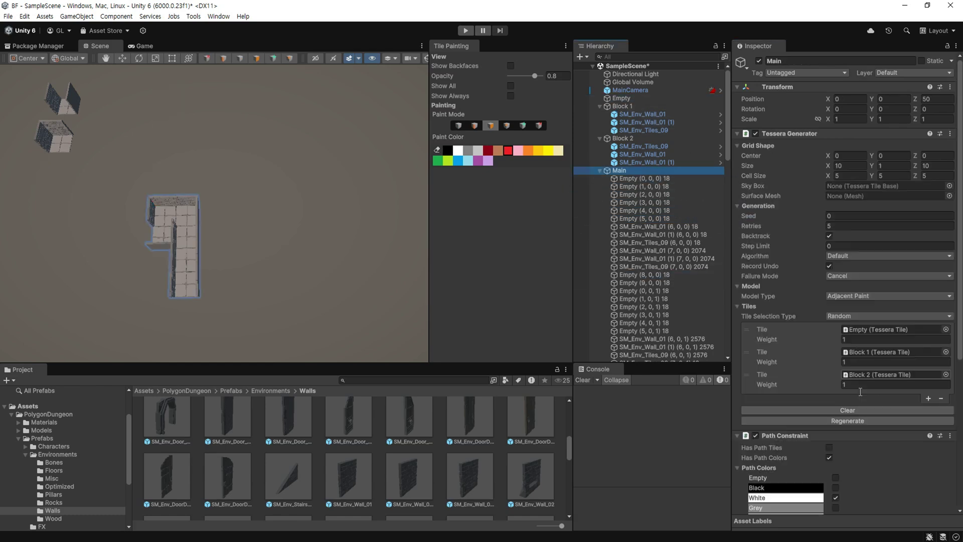
Regenerate the dungeon into a new layout
click(844, 422)
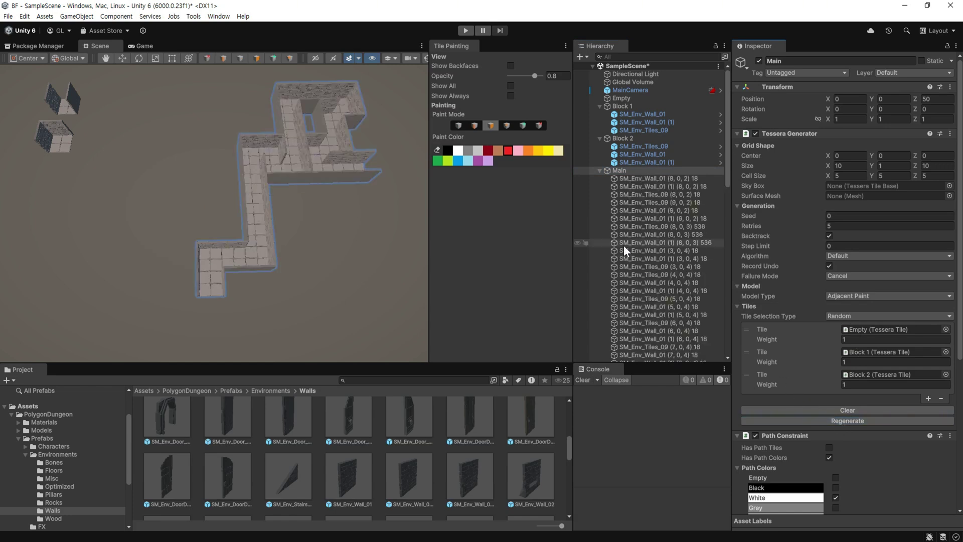
scroll(652, 219, down, 10)
scroll(654, 263, down, 3)
scroll(671, 353, down, 3)
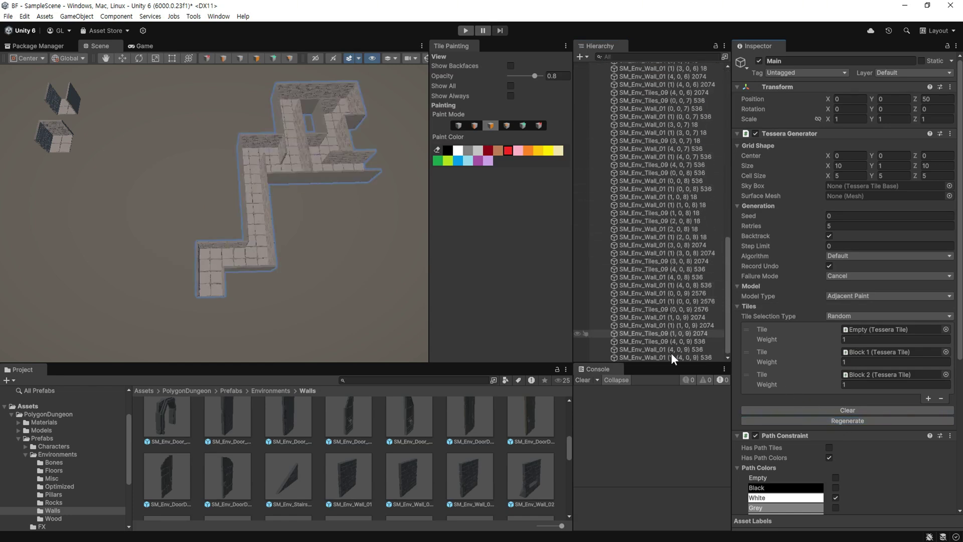
scroll(669, 353, up, 8)
scroll(669, 350, up, 8)
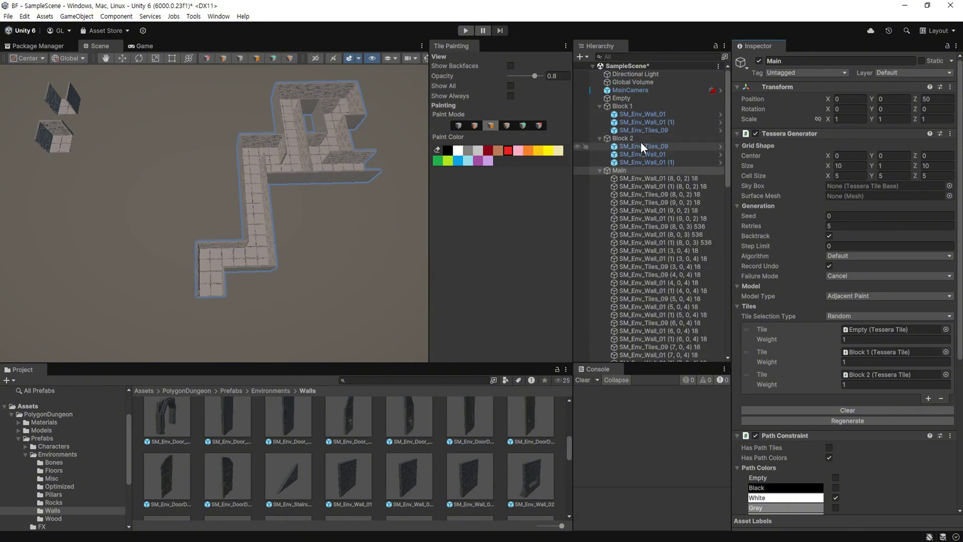
Regenerate again and expand the generated Block 1 (2, 0, 7) and Block 2 (3, 0, 7)
click(631, 107)
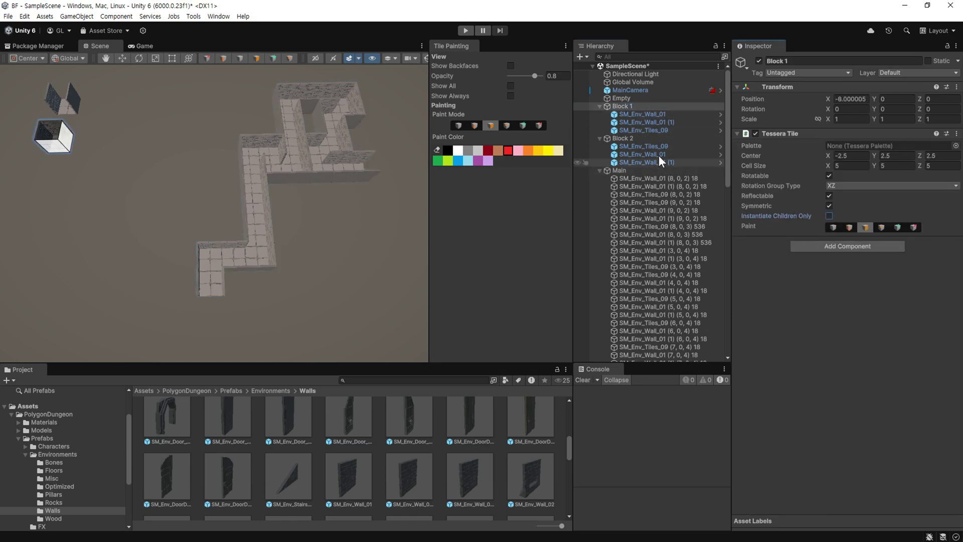
click(636, 171)
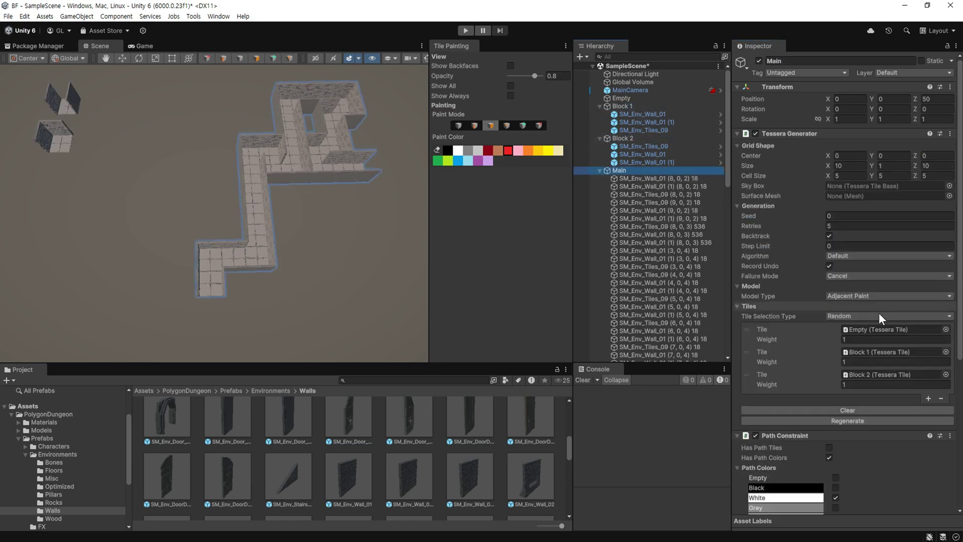
click(847, 420)
click(643, 178)
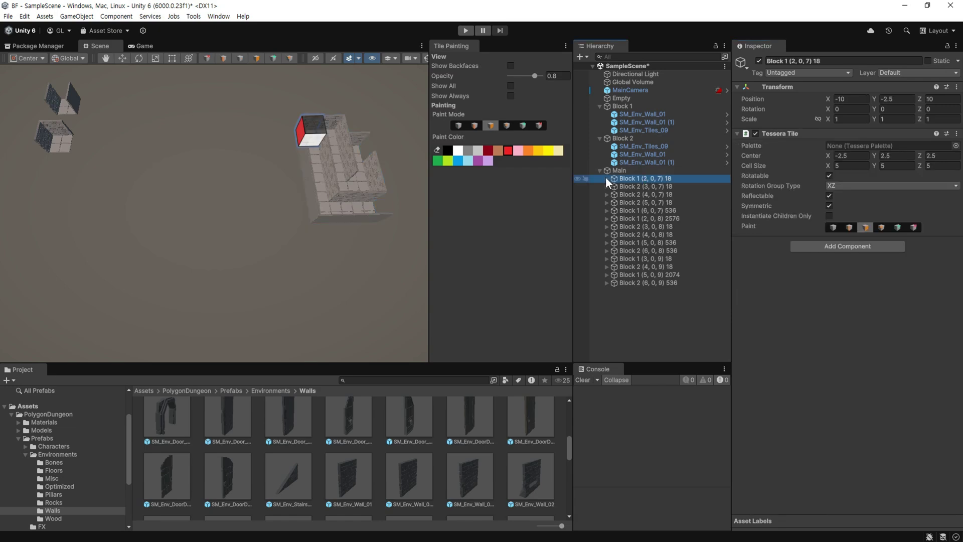
click(606, 178)
click(606, 211)
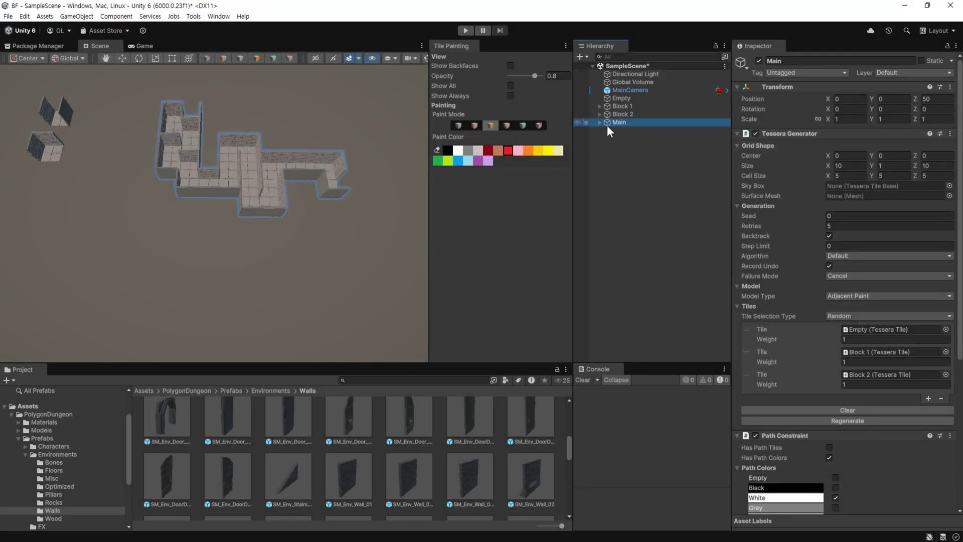
Duplicate Main, set its Position Z to 0, and remove its Tessera Generator and Path Constraint
key(ctrl+d)
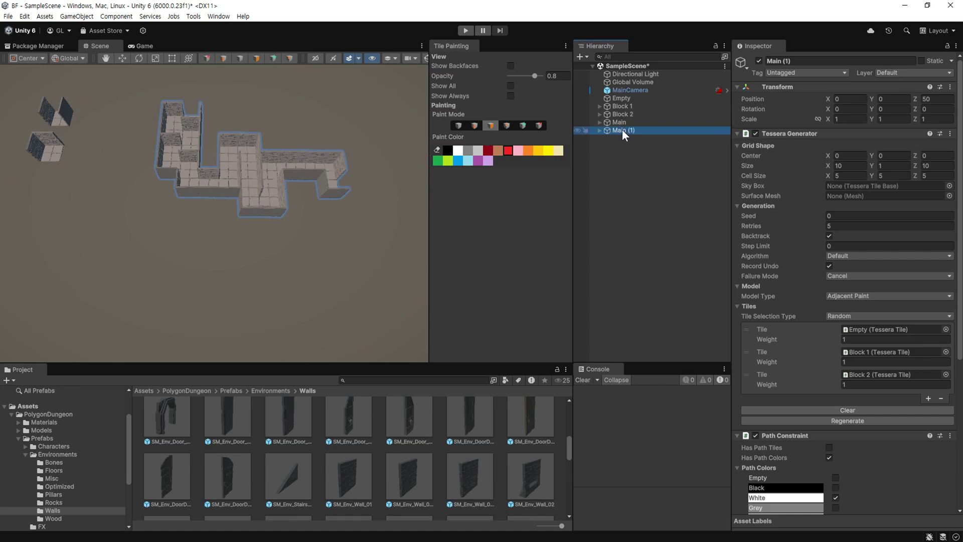
click(936, 99)
text(0)
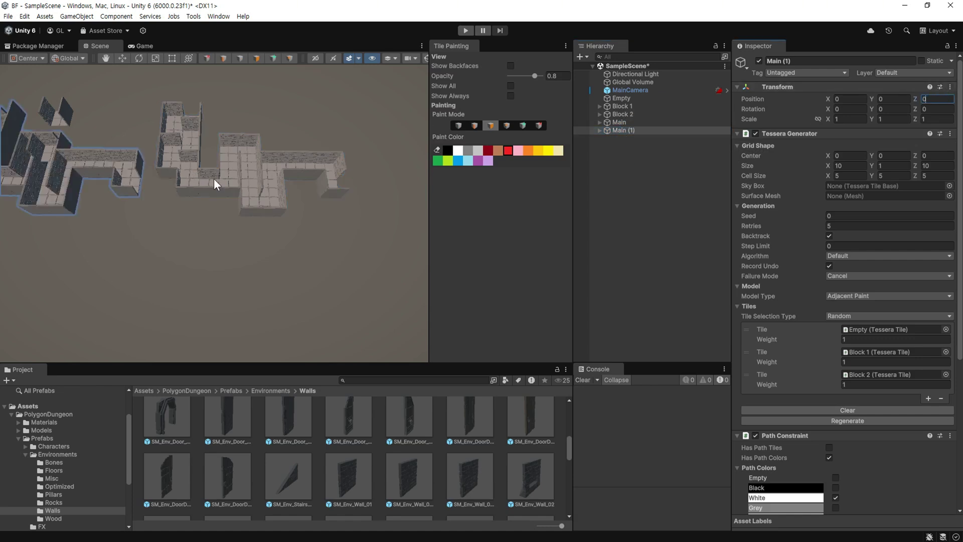
click(737, 134)
click(737, 144)
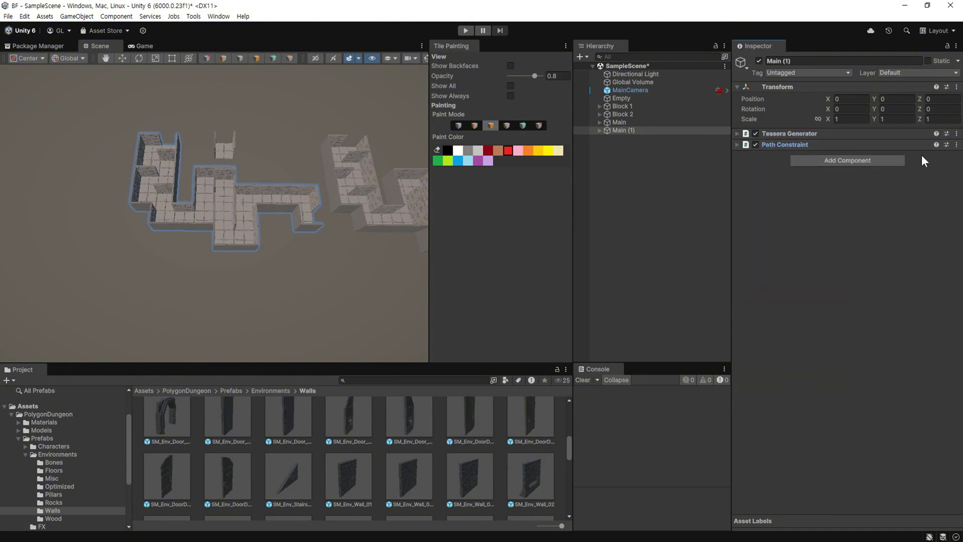
right_click(848, 144)
click(873, 188)
right_click(819, 134)
click(848, 173)
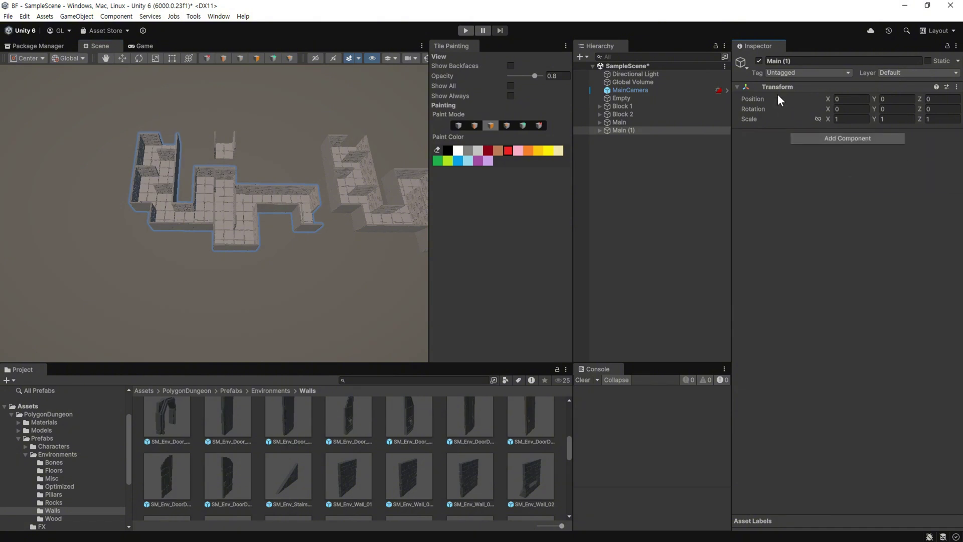
Rename the duplicated dungeon to 'Ex 1'
click(792, 61)
text(Ex 1)
key(Return)
Create a new folder named _Test in Assets
click(27, 406)
right_click(257, 198)
click(476, 205)
text(_Test)
key(Return)
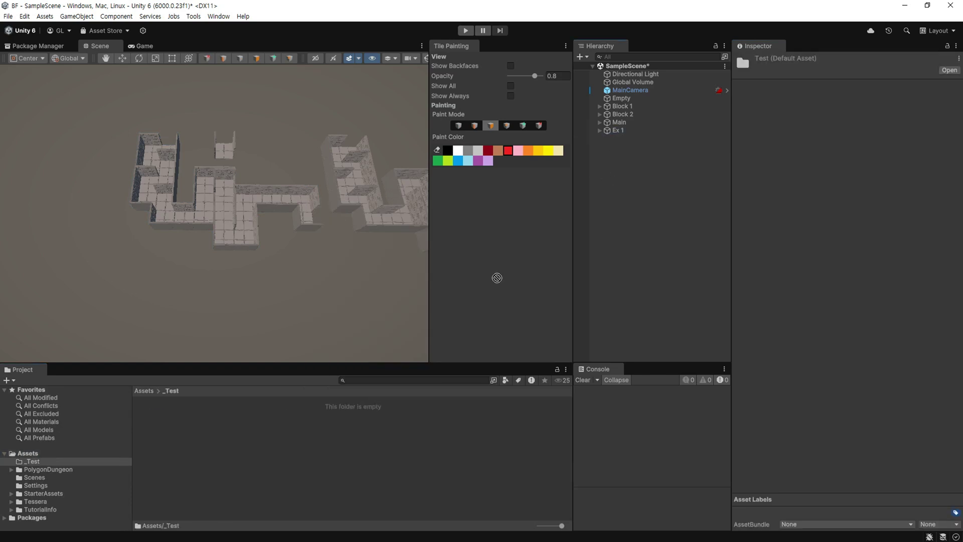
Save Ex 1 as a prefab in _Test and replace the scene object with a prefab instance
drag(188, 424, 187, 424)
click(628, 129)
key(Delete)
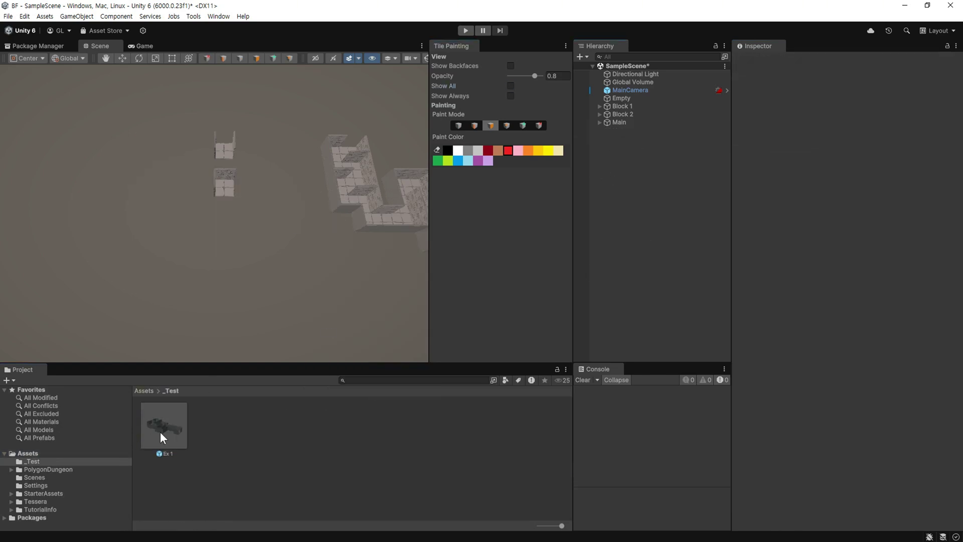
middle_drag(321, 326, 194, 421)
drag(164, 425, 624, 249)
middle_drag(209, 240, 307, 241)
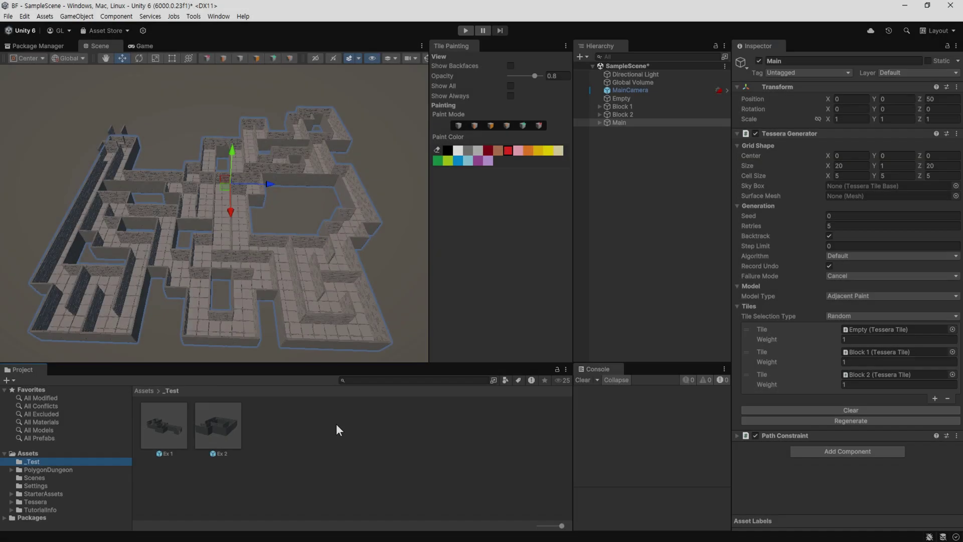
right_click(336, 423)
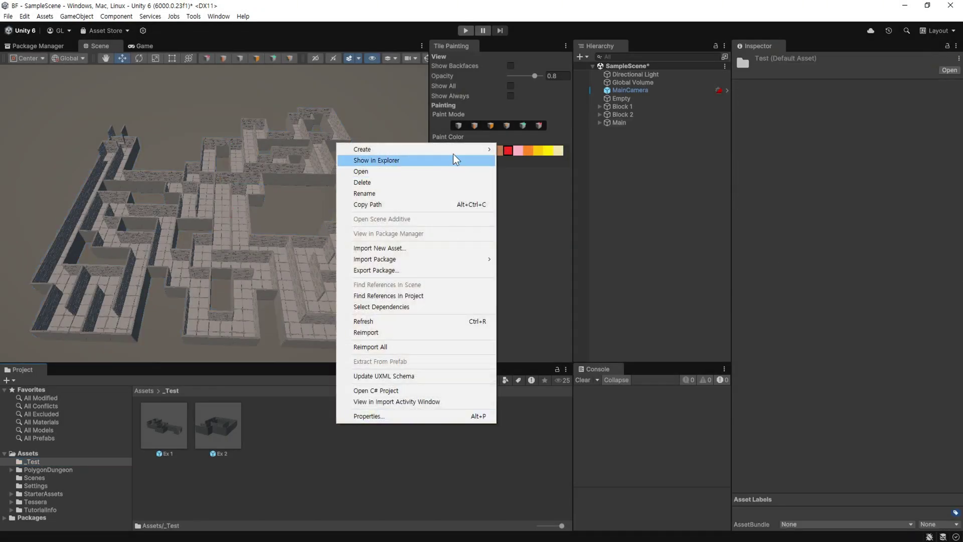
Create a MonoBehaviour script named Test in _Test, attach it to Main, and open it
mouse_move(477, 149)
mouse_move(576, 263)
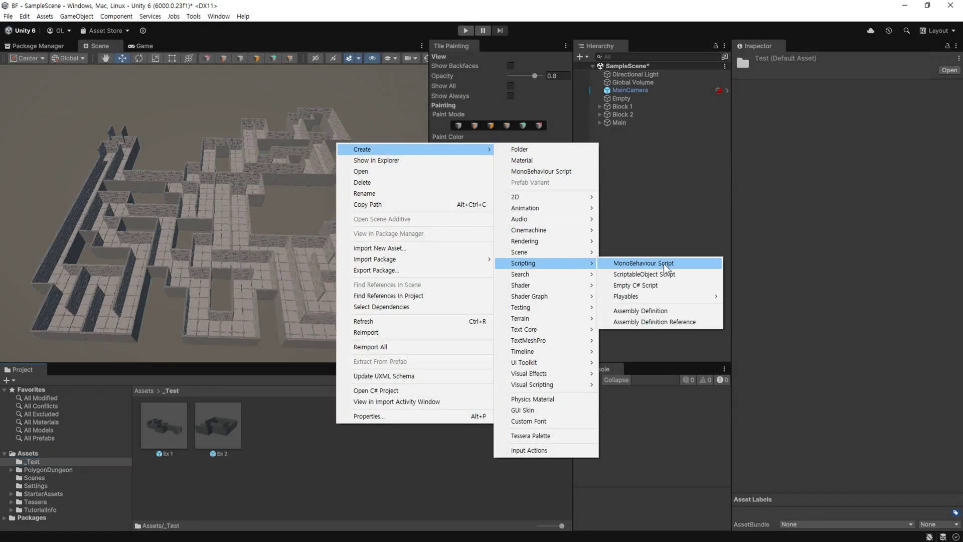
click(644, 263)
text(Test)
key(Return)
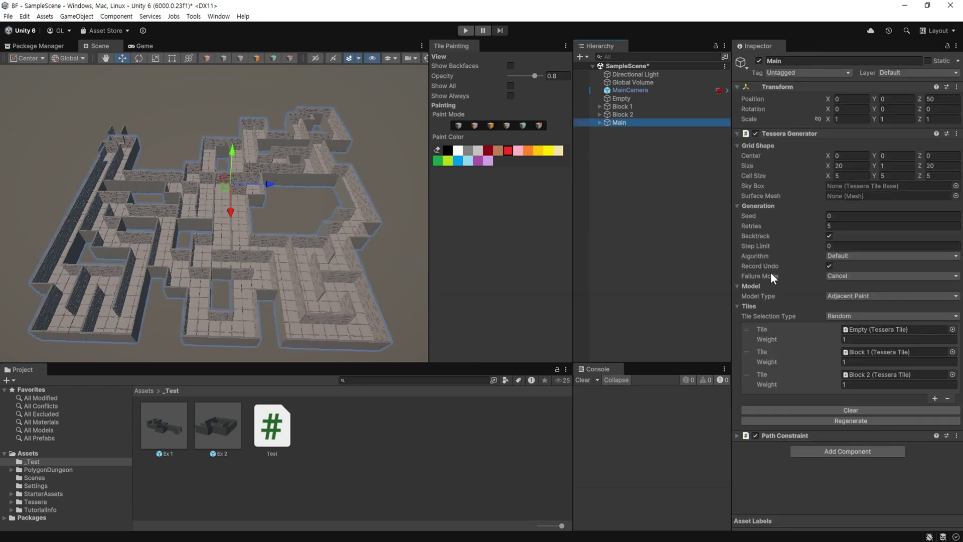
drag(272, 426, 820, 481)
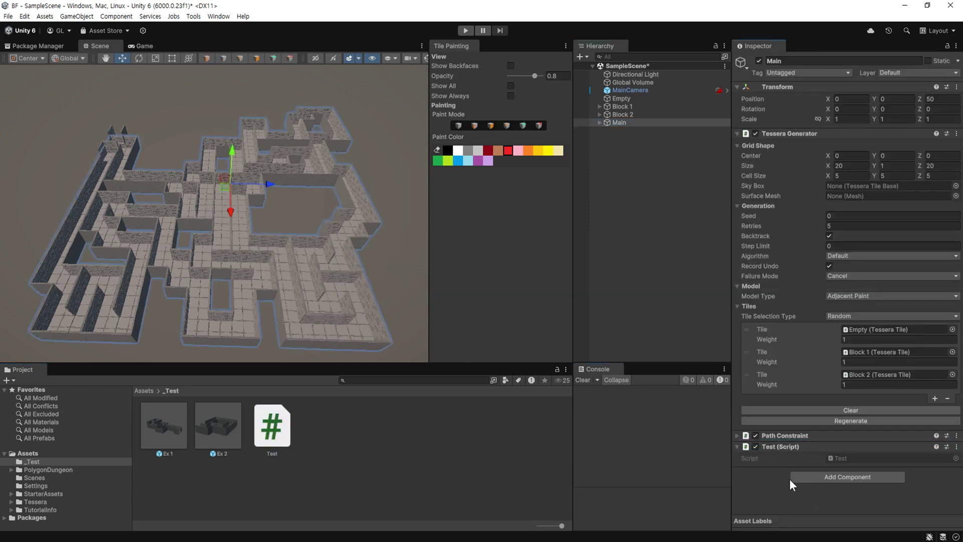
click(862, 456)
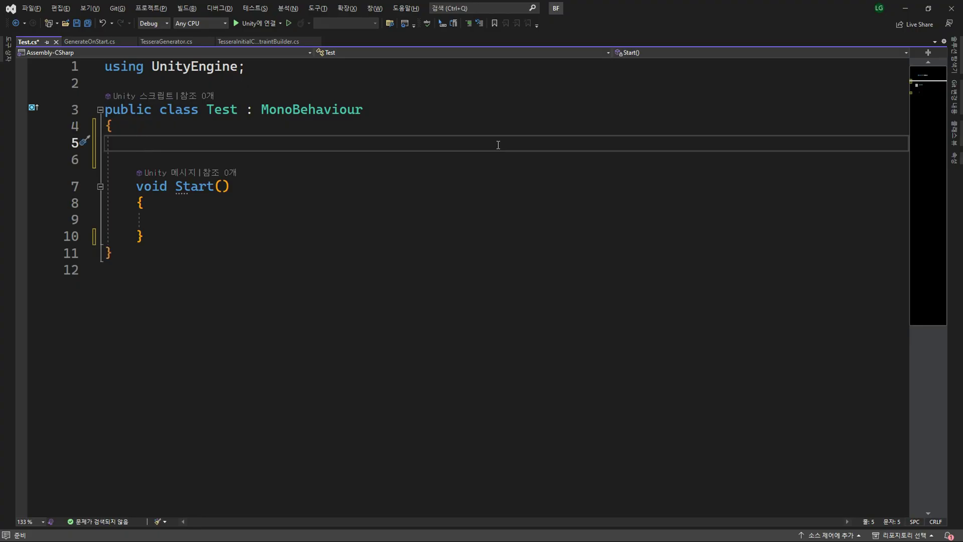
Declare the field 'public TesseraGenerator tg;' in the Test class
text(pu)
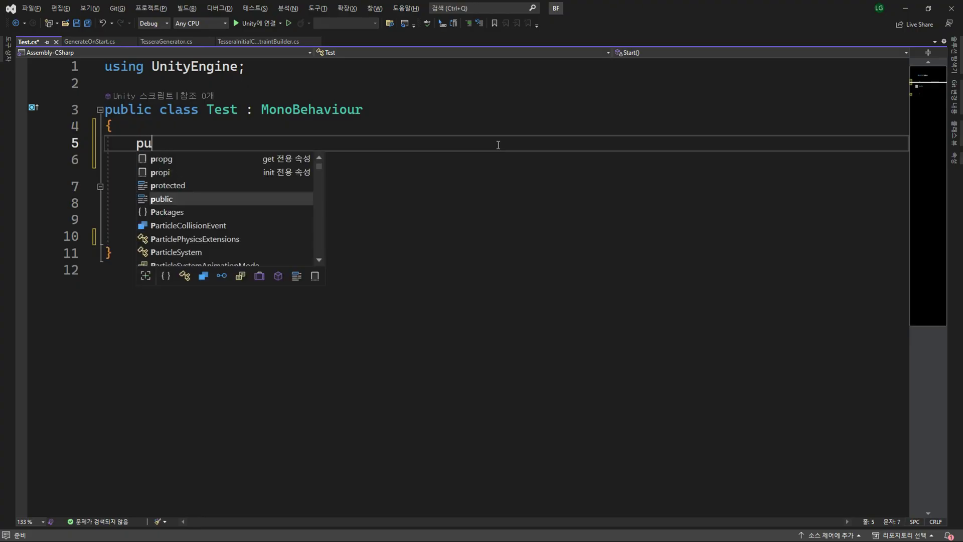
text(blic T)
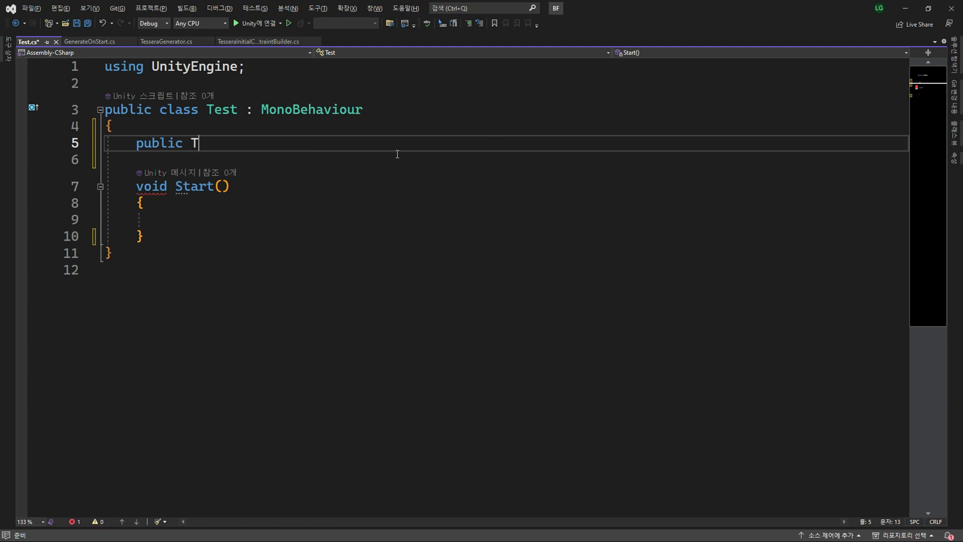
text(e)
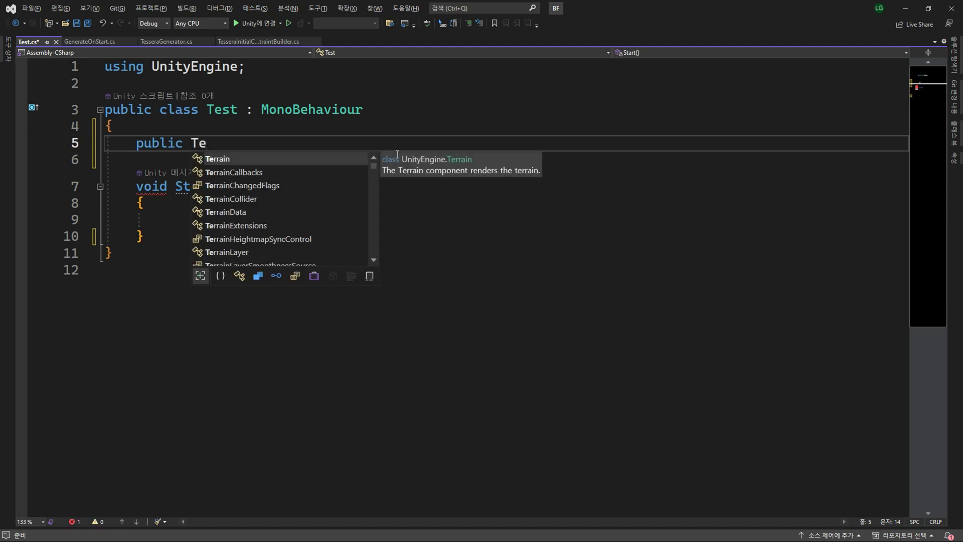
text(sse)
key(Down)
key(Down)
key(Down)
key(Down)
key(Down)
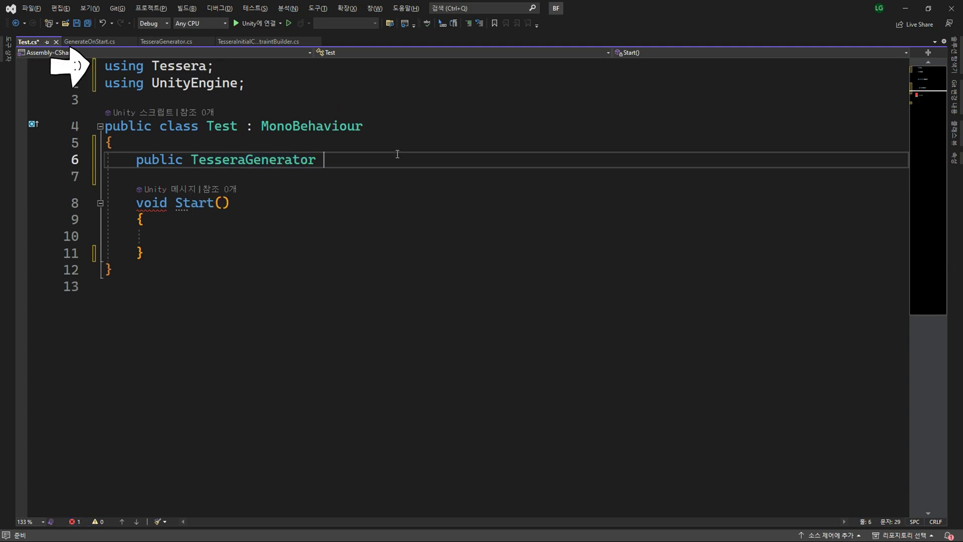
text(TG)
key(Escape)
text(;)
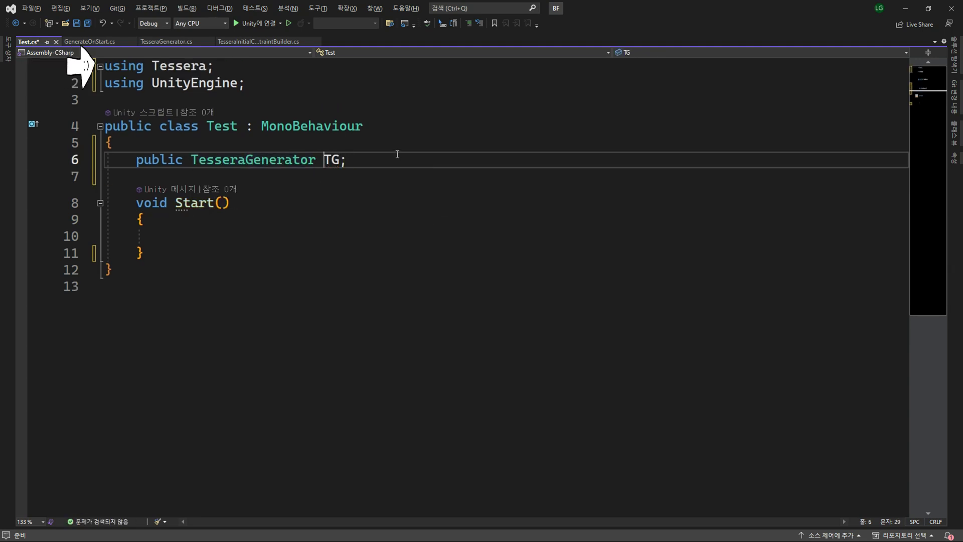
key(Delete)
key(Delete)
text(tg)
key(End)
key(Left)
key(shift+Left)
key(shift+Left)
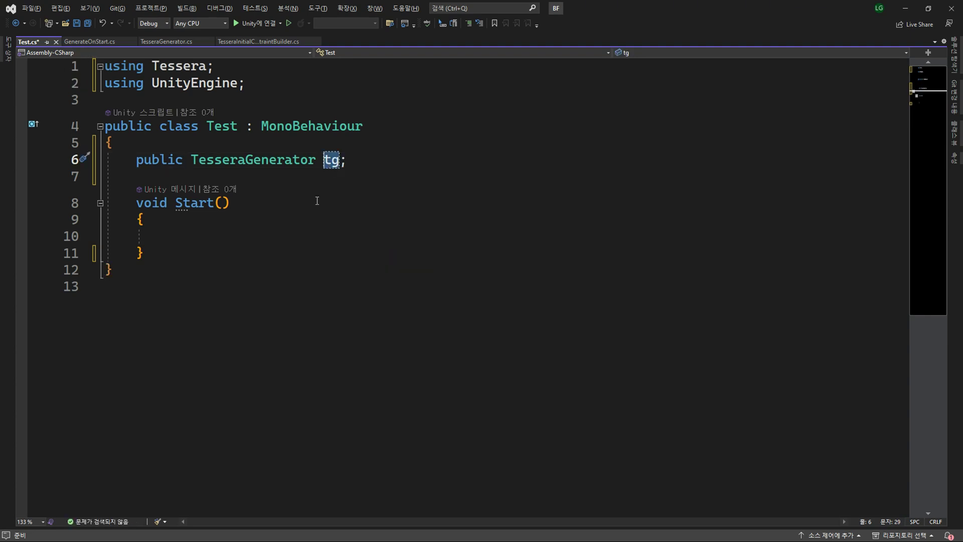
In Start, assign tg = GetComponent<TesseraGenerator>() and add tg.Regenerate() and tg.Generate() calls
click(189, 238)
text(tg = Get)
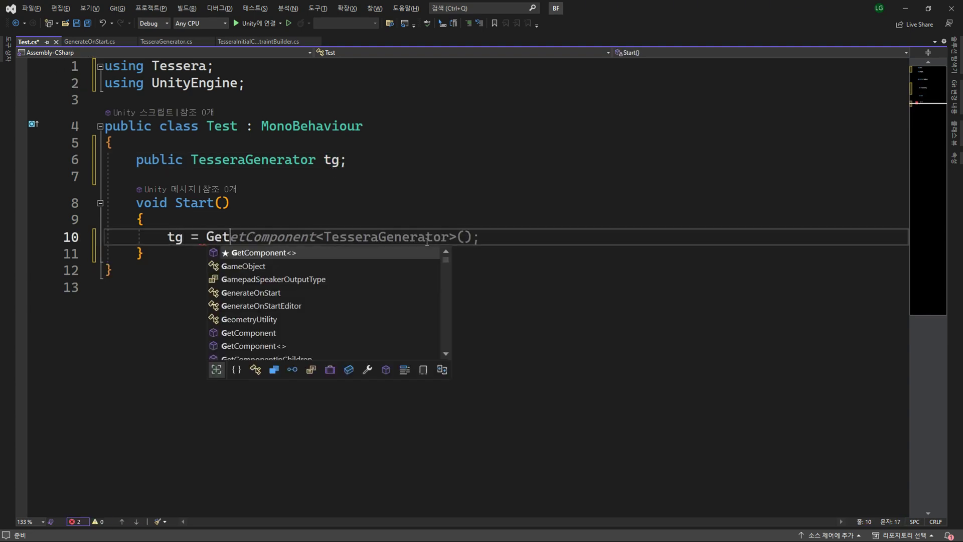
key(Tab)
key(Tab)
key(Return)
key(Return)
text(t)
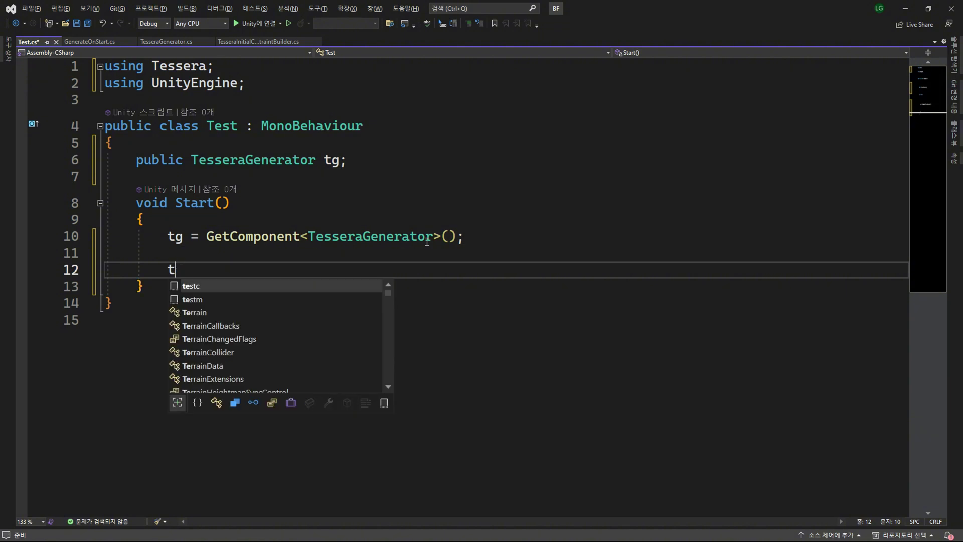
text(g.gener)
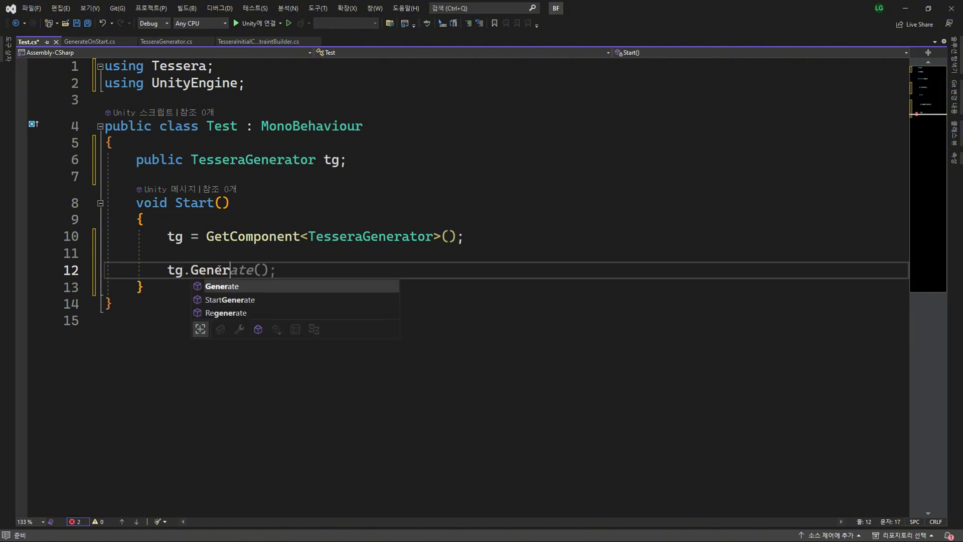
key(Tab)
text(();)
key(Return)
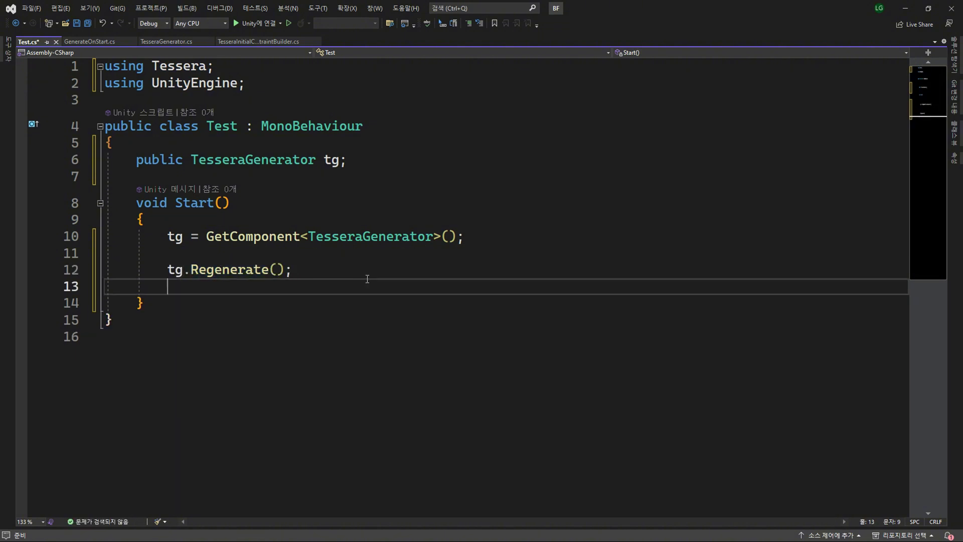
text(tg.gene)
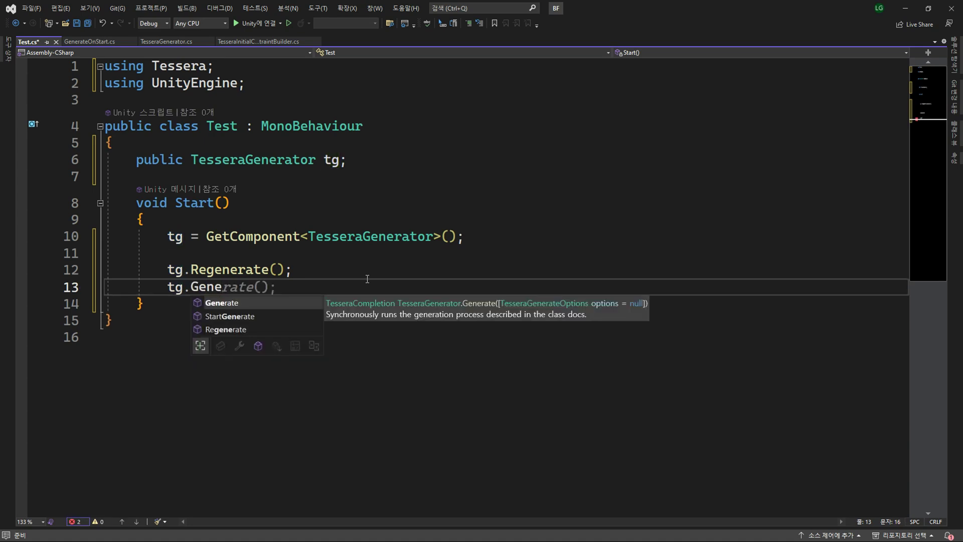
key(Tab)
key(Tab)
Comment out the Regenerate call and save Test.cs
key(Up)
key(ctrl+k)
key(ctrl+c)
key(Down)
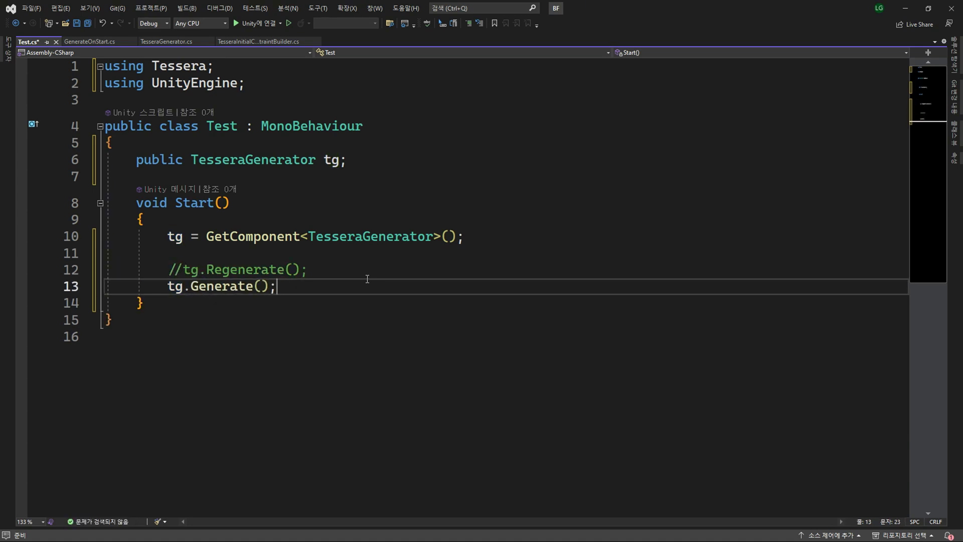
key(ctrl+s)
key(alt+Tab)
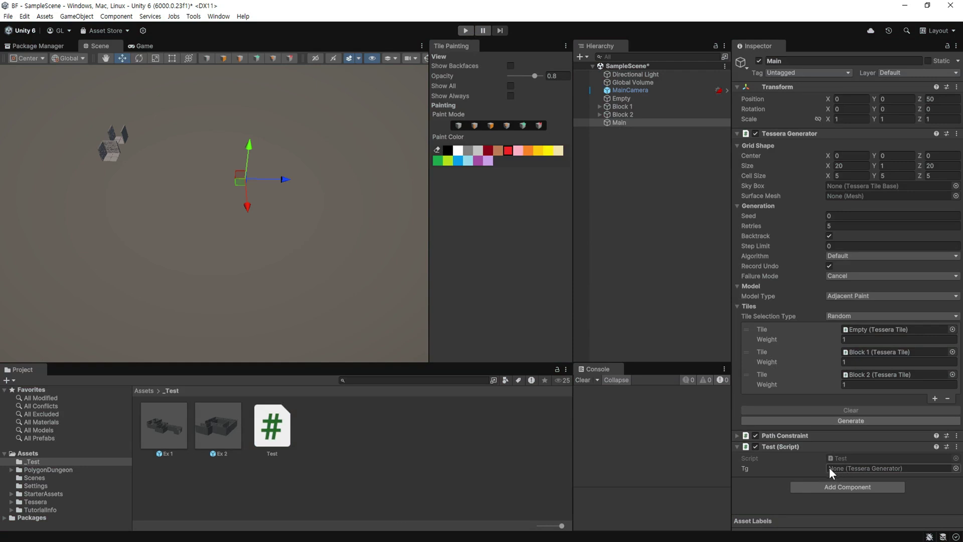
Assign Main's Tessera Generator to the Test script's Tg field and start Play mode
drag(789, 133, 858, 469)
key(ctrl+p)
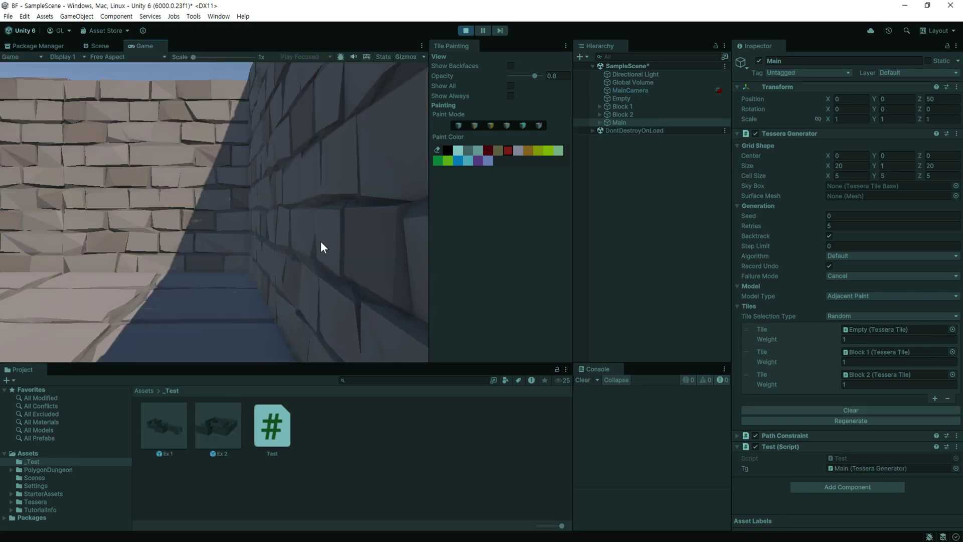
Inspect the randomly generated brick maze in the Scene view, then stop Play mode
click(92, 47)
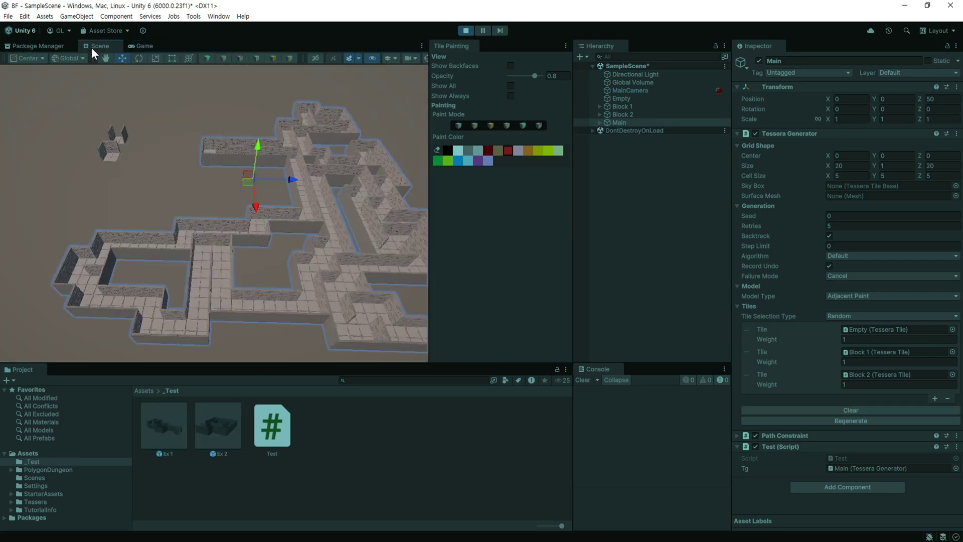
mouse_move(256, 242)
mouse_down()
mouse_move(217, 243)
mouse_move(251, 236)
mouse_up()
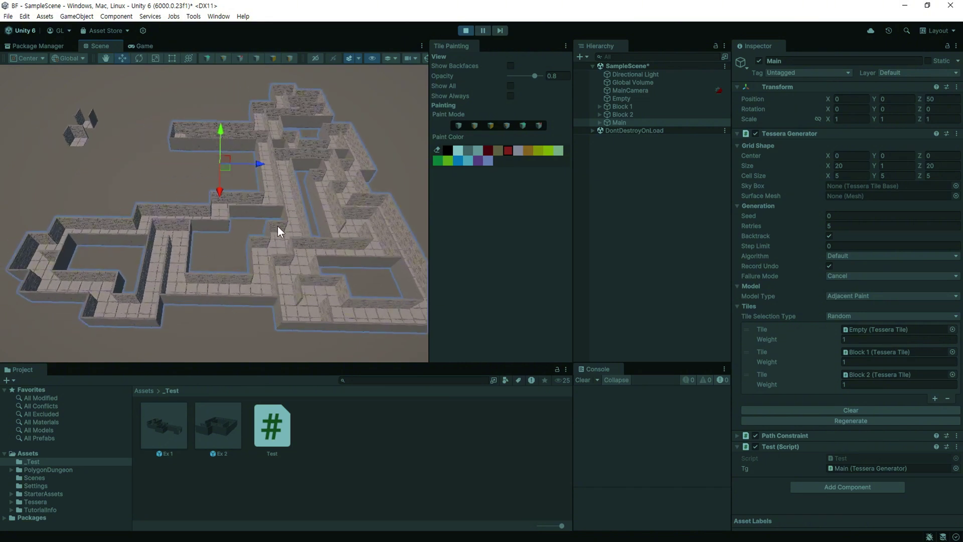
scroll(278, 230, down, 2)
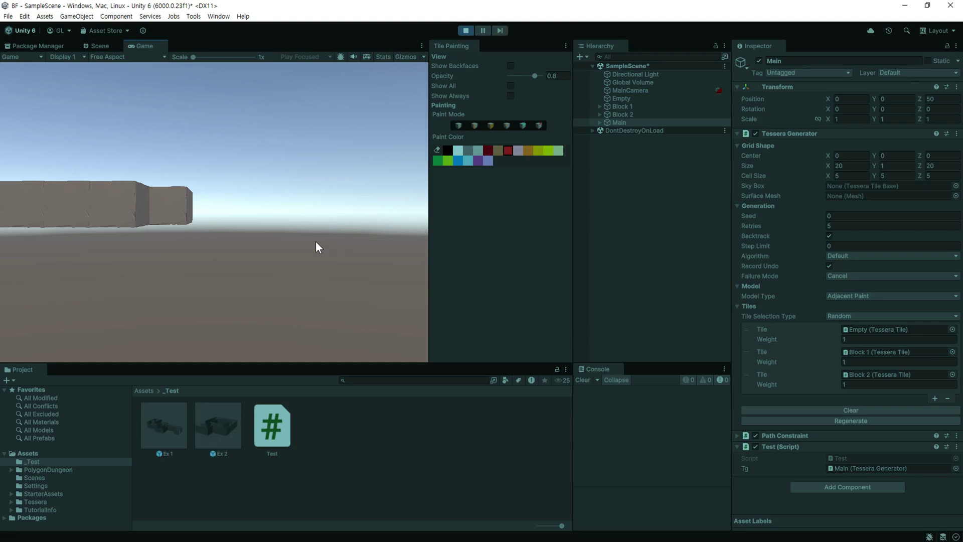
click(96, 48)
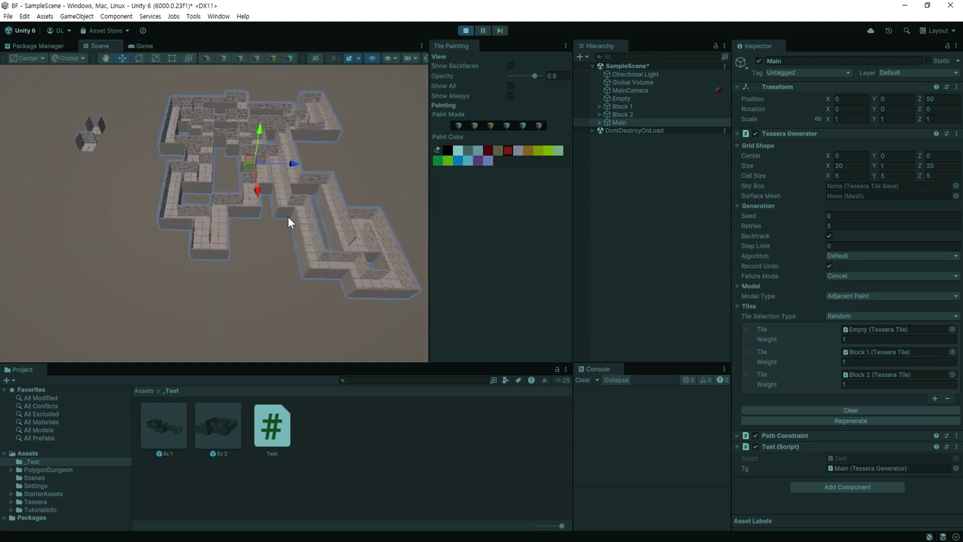
scroll(302, 251, up, 5)
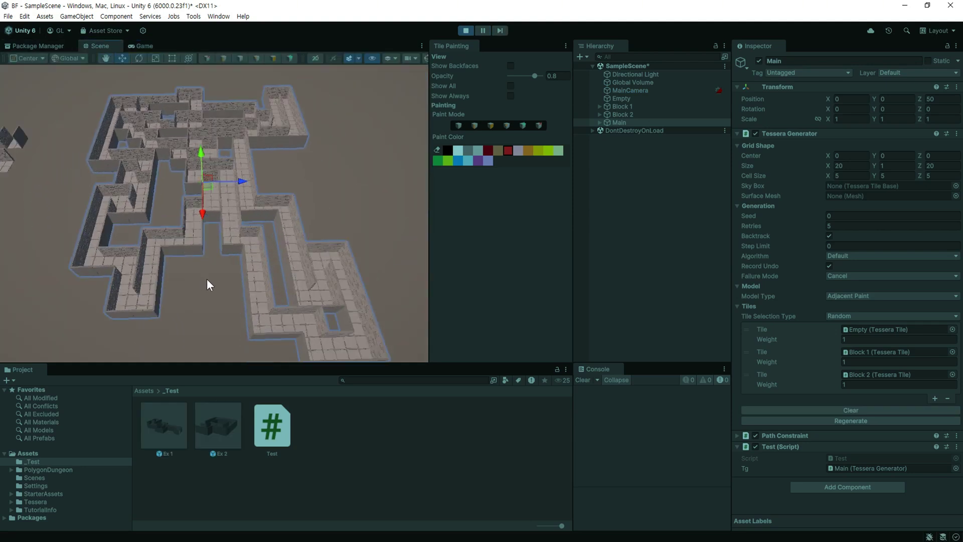
middle_drag(207, 279, 206, 263)
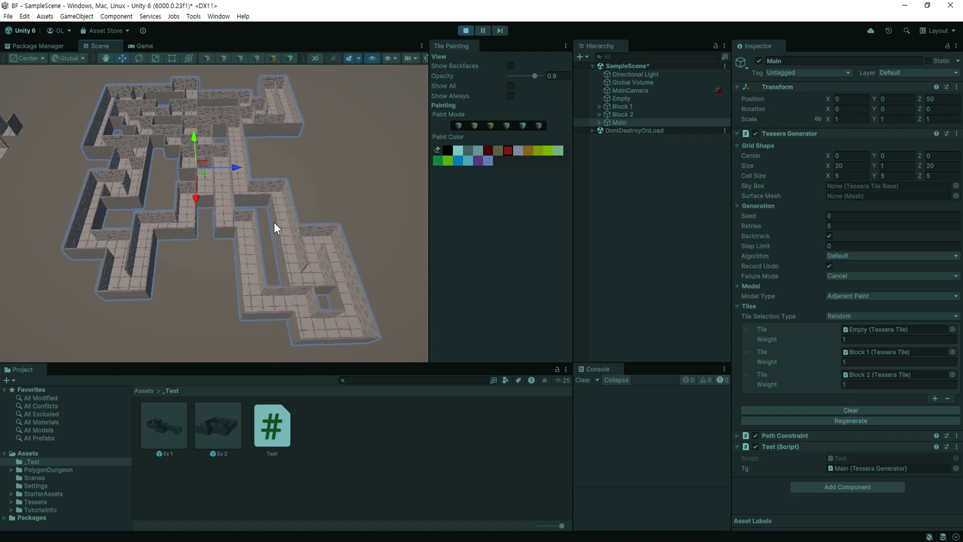
click(464, 32)
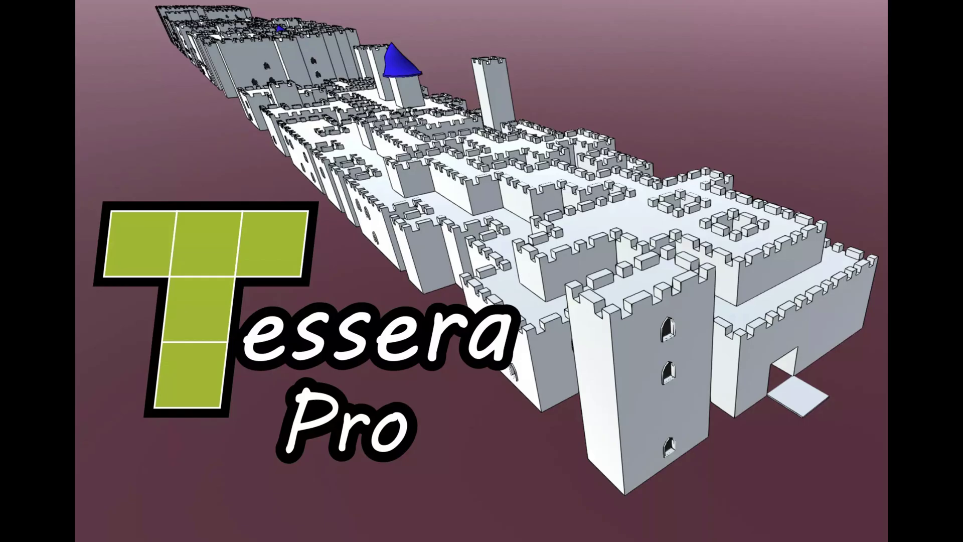